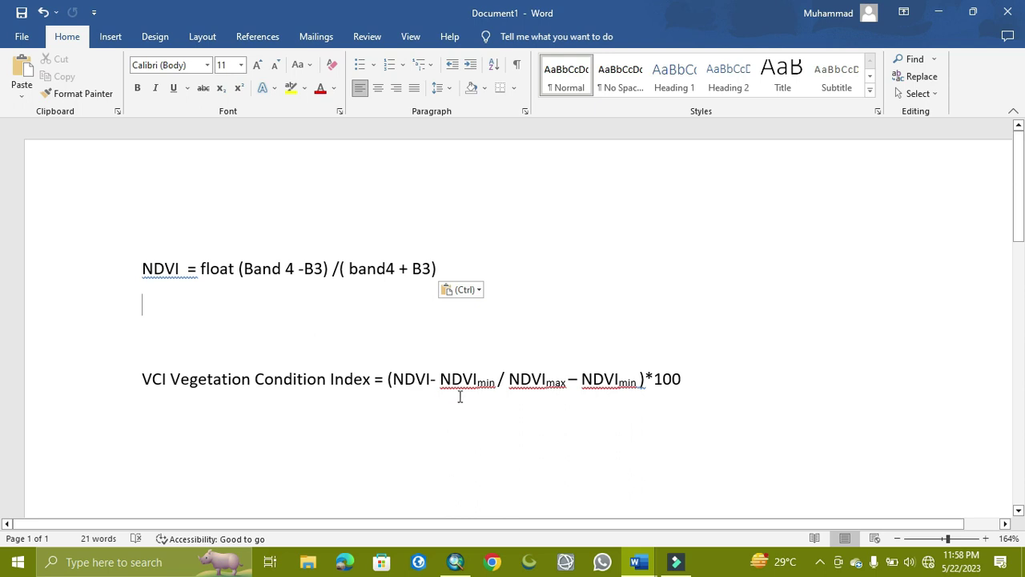
- Parenthesise the Word VCI formula as (NDVI- NDVImin)/(NDVImax – NDVImin)*100, in normal non-subscript text
click(502, 376)
text())
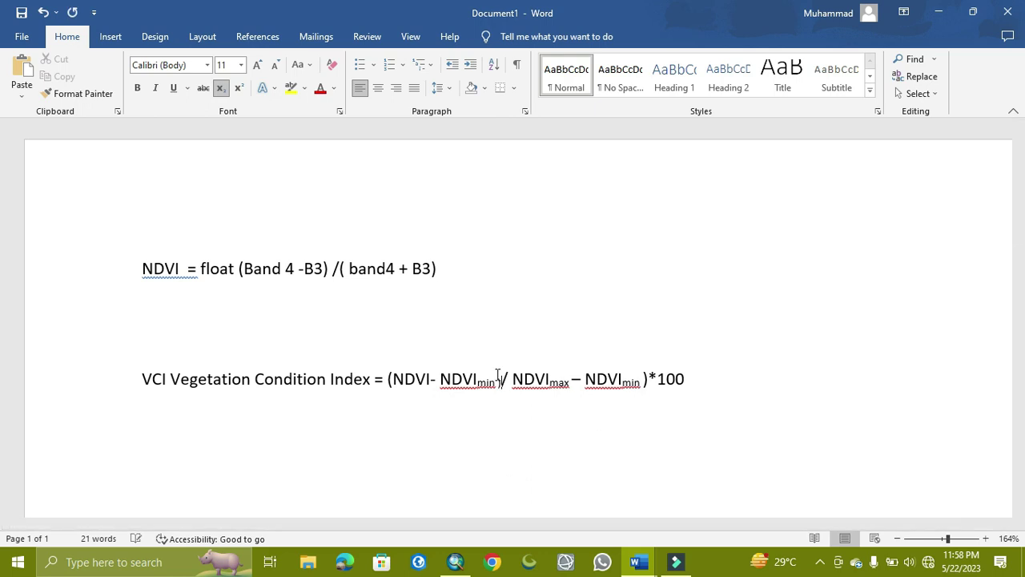
key(BackSpace)
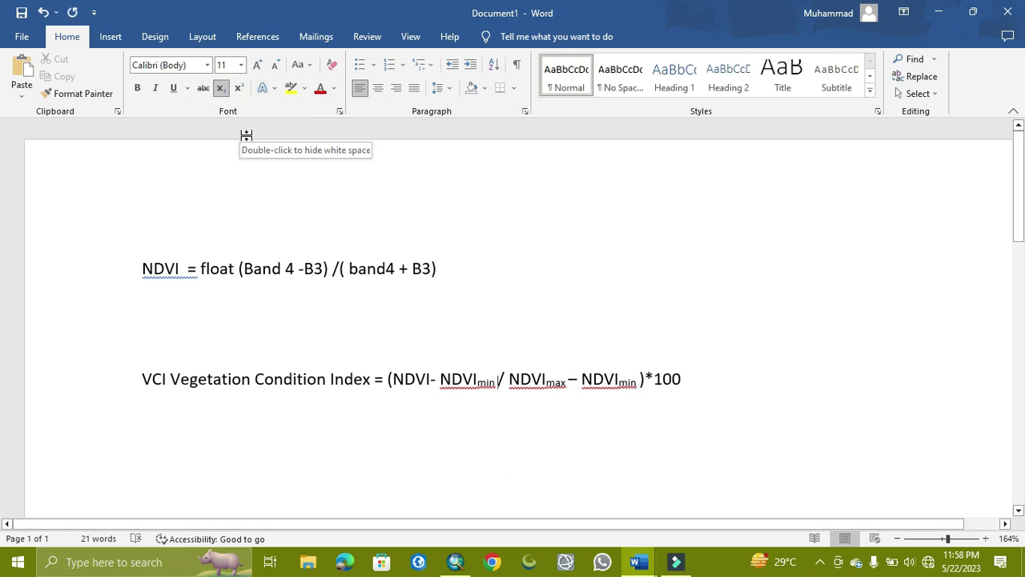
click(223, 89)
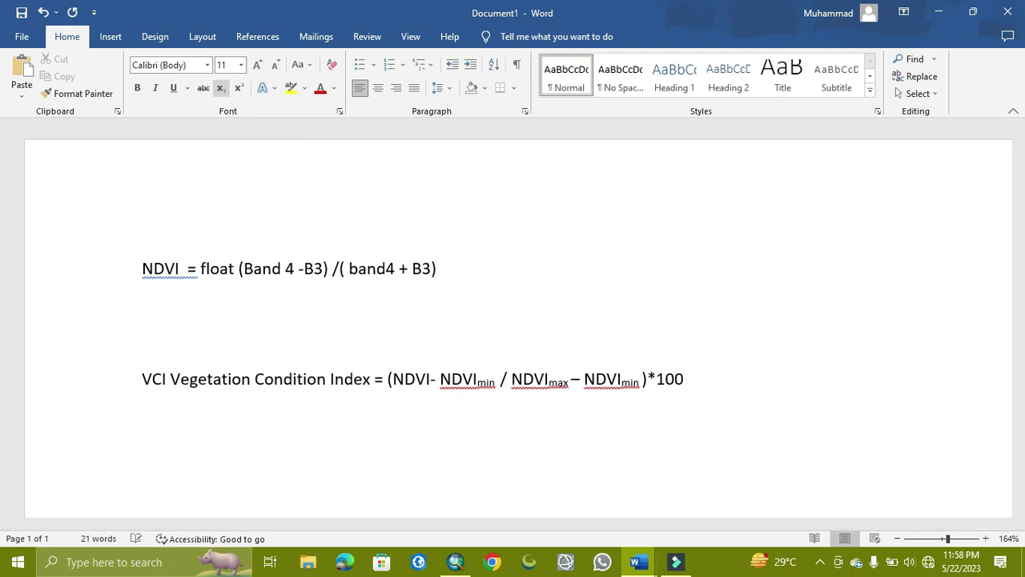
text())
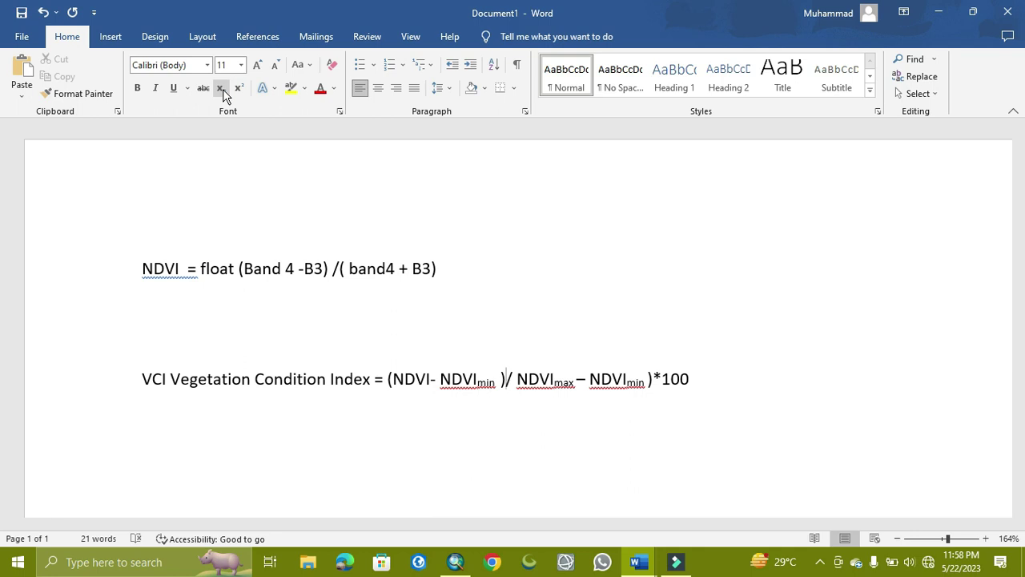
text(()
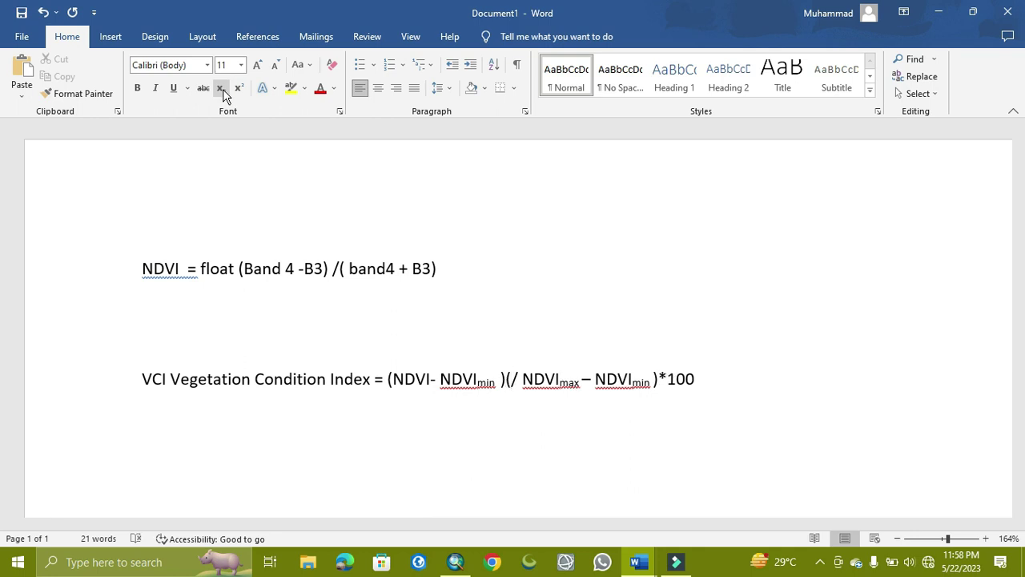
click(522, 378)
key(BackSpace)
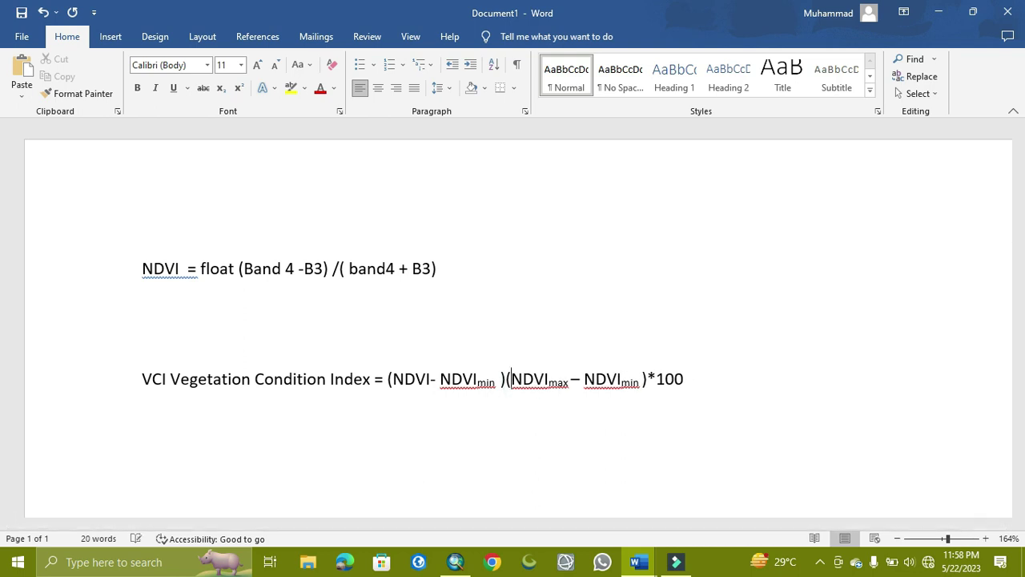
text(/)
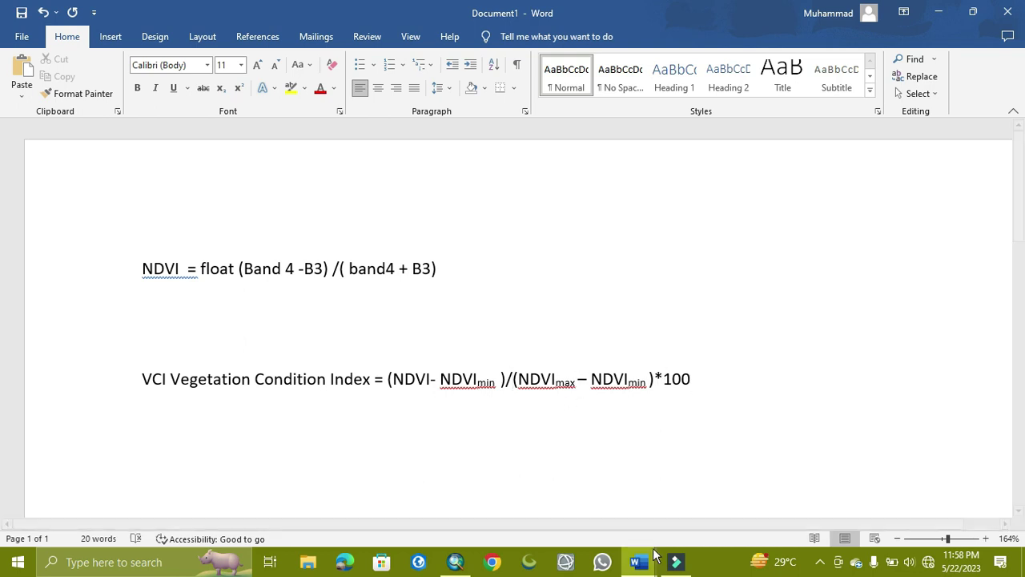
- In ArcMap, review NDVI_Aoi's stretched purple-to-green symbology in Layer Properties and close it
click(455, 562)
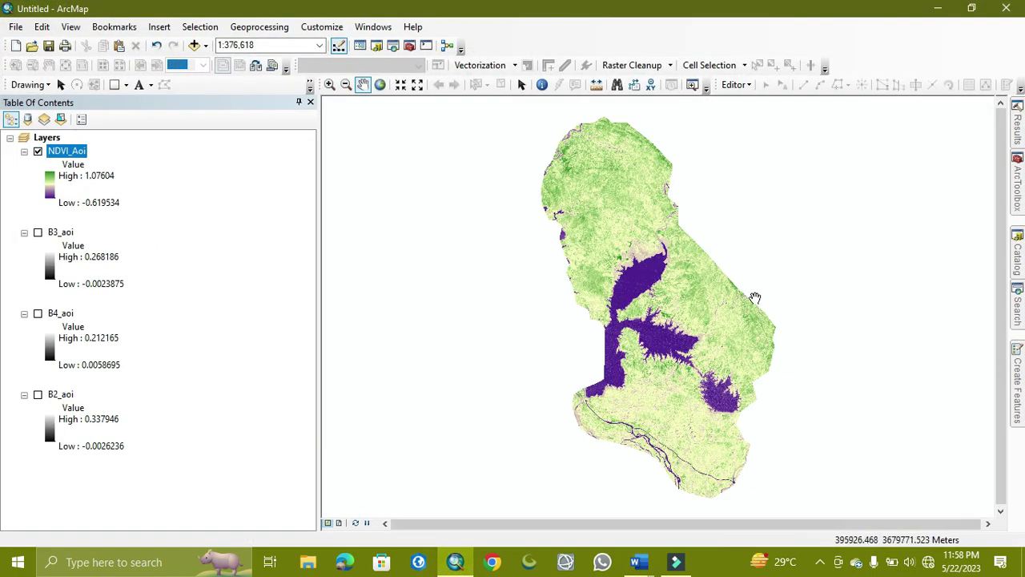
right_click(73, 151)
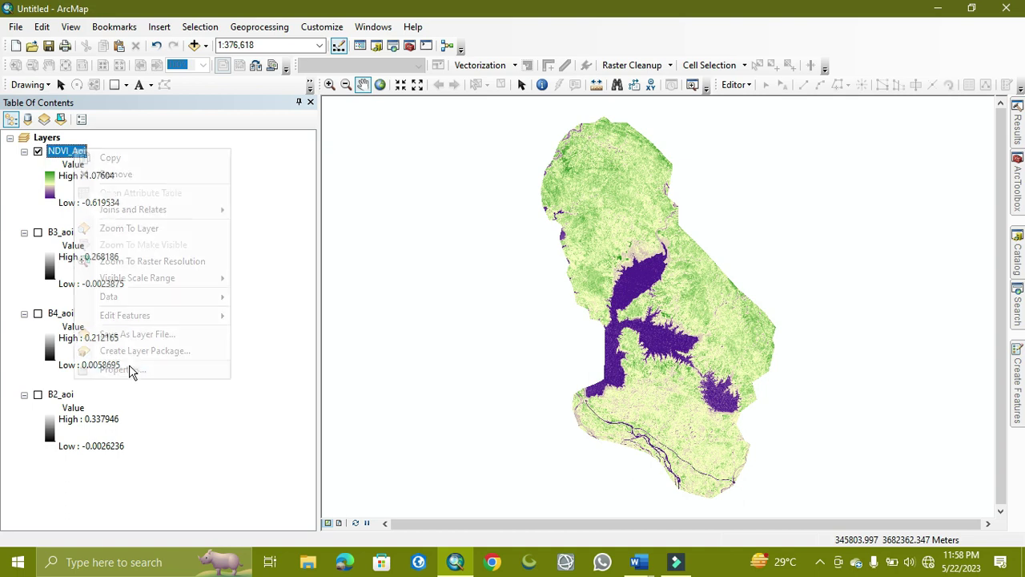
click(129, 371)
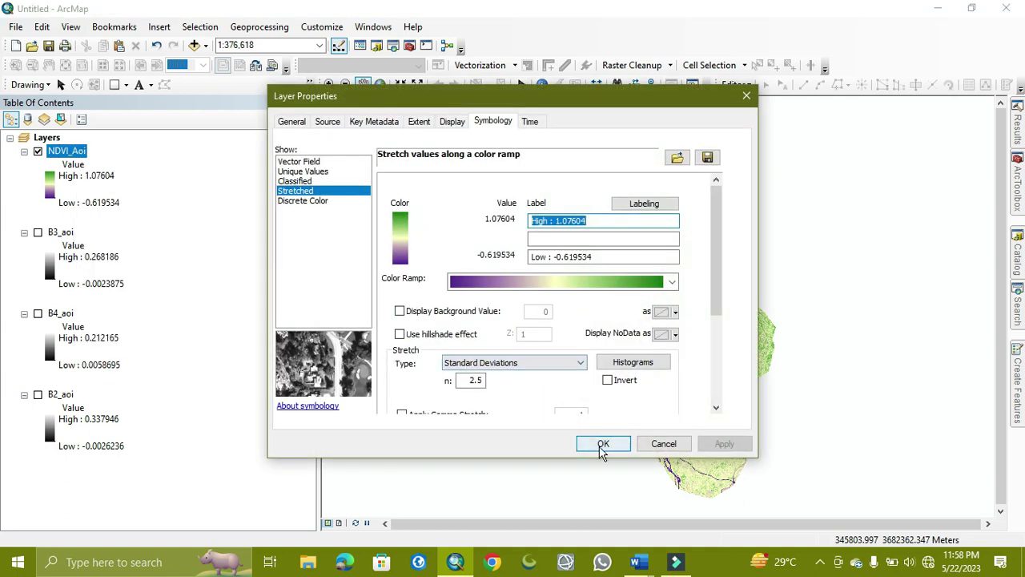
click(603, 444)
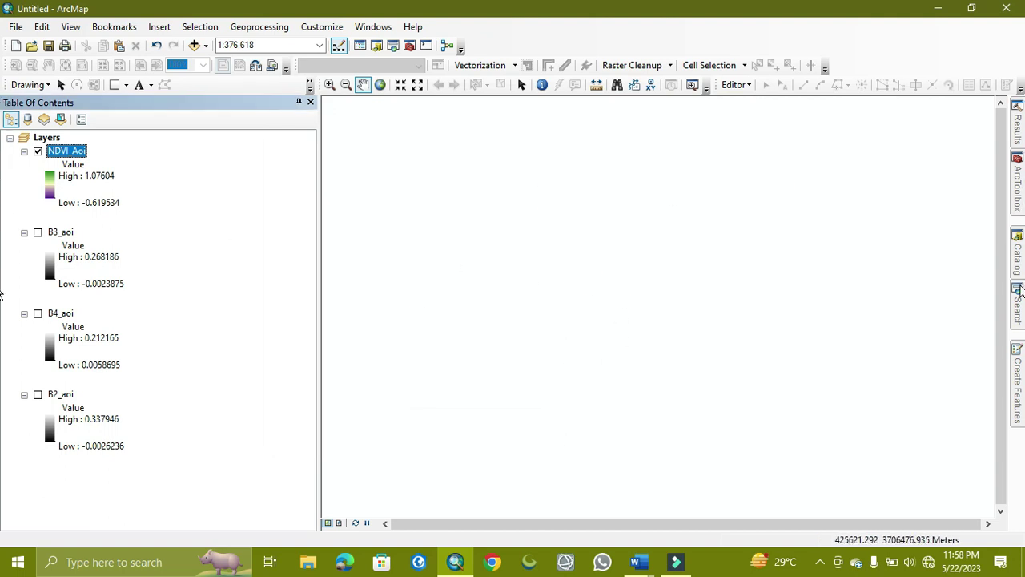
- Try adding NDVI_Aoi through Add Data and dismiss the invalid raster dataset errors
click(194, 46)
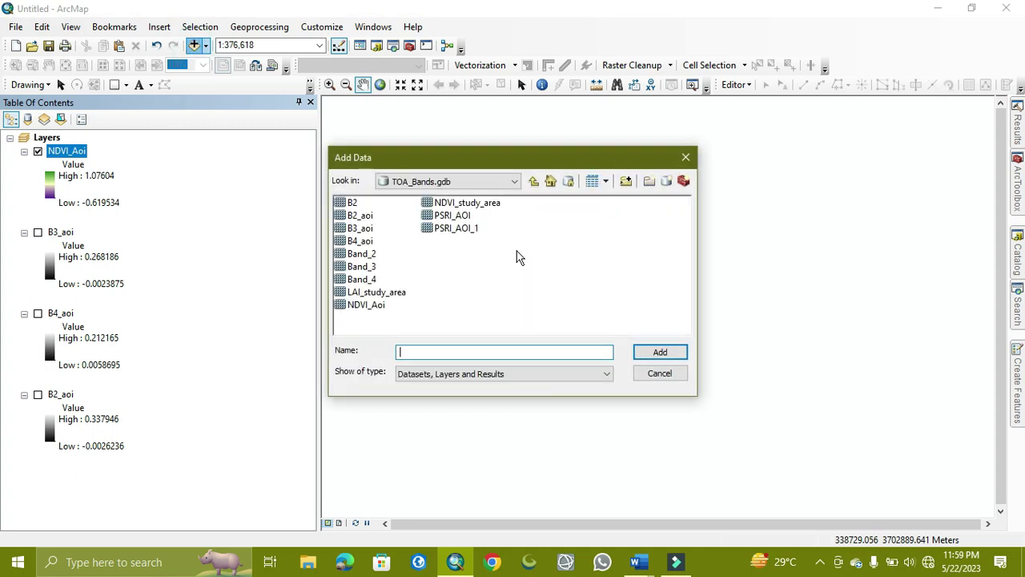
click(371, 307)
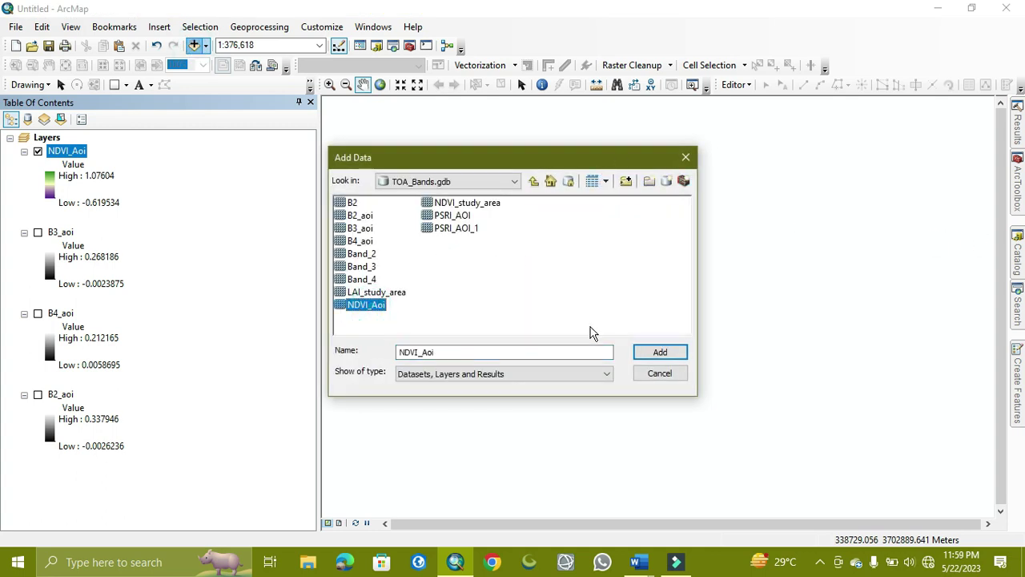
click(666, 353)
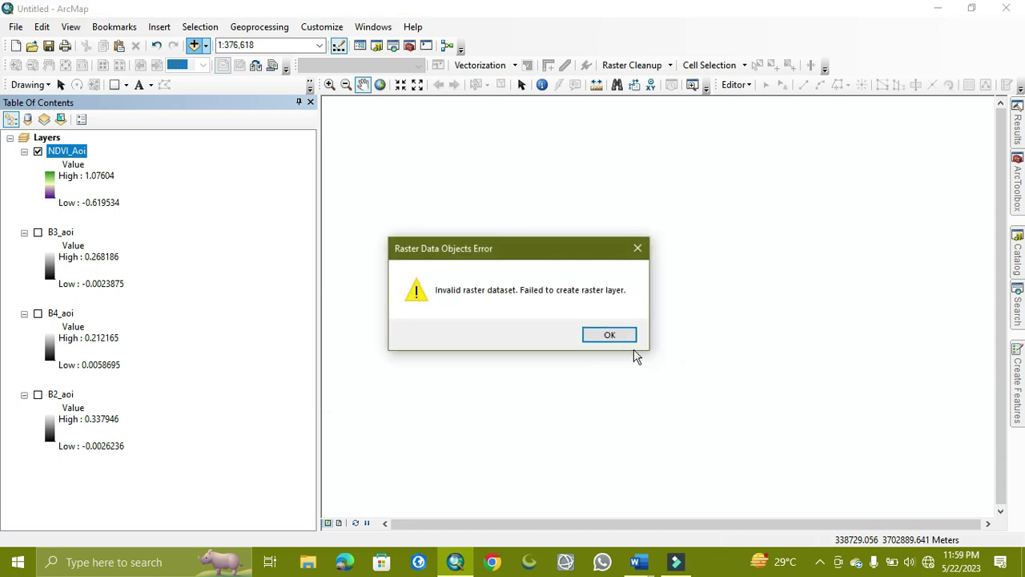
click(619, 336)
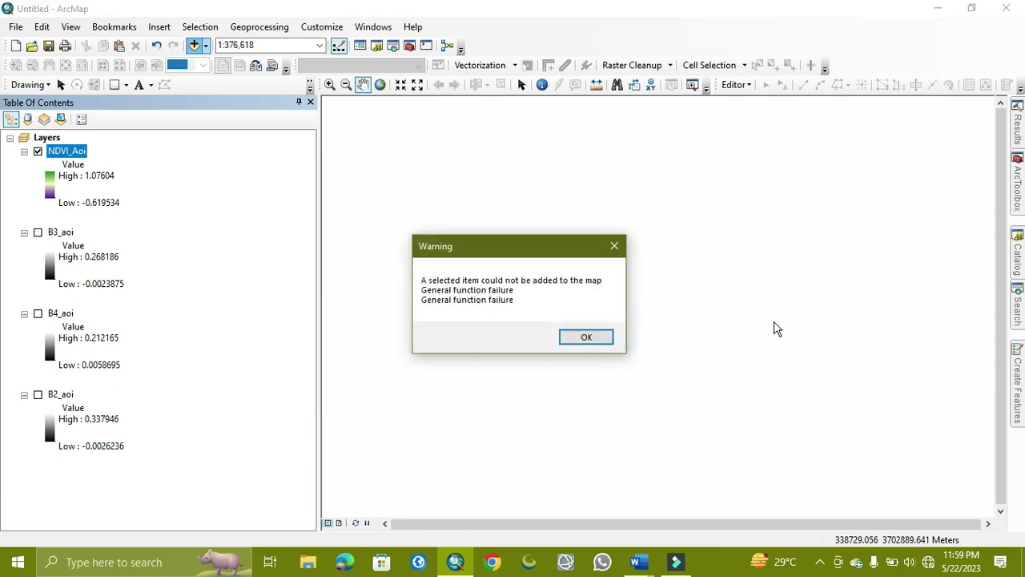
click(573, 342)
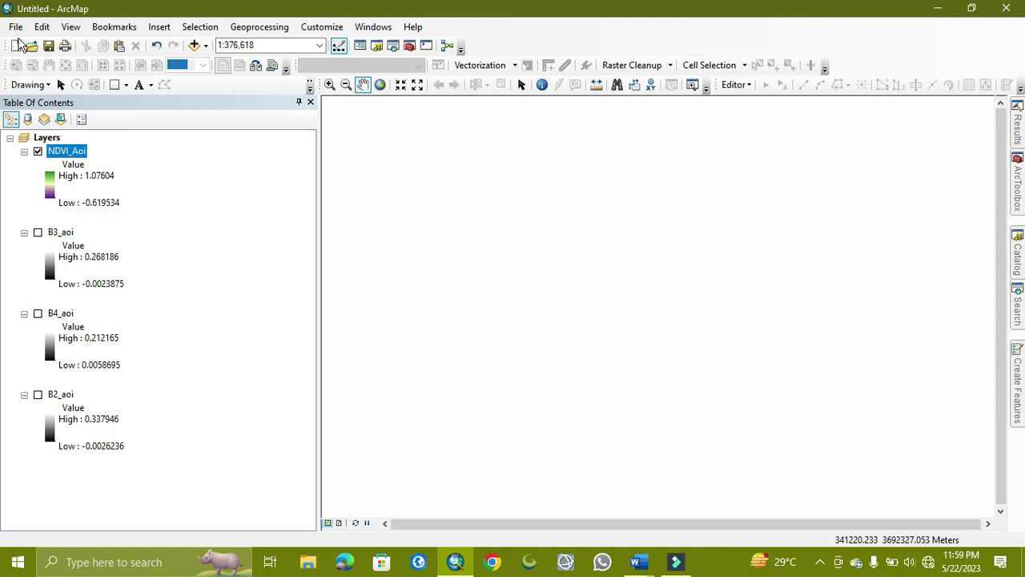
- Create a new blank map without saving the untitled one, then briefly check File Explorer
click(16, 46)
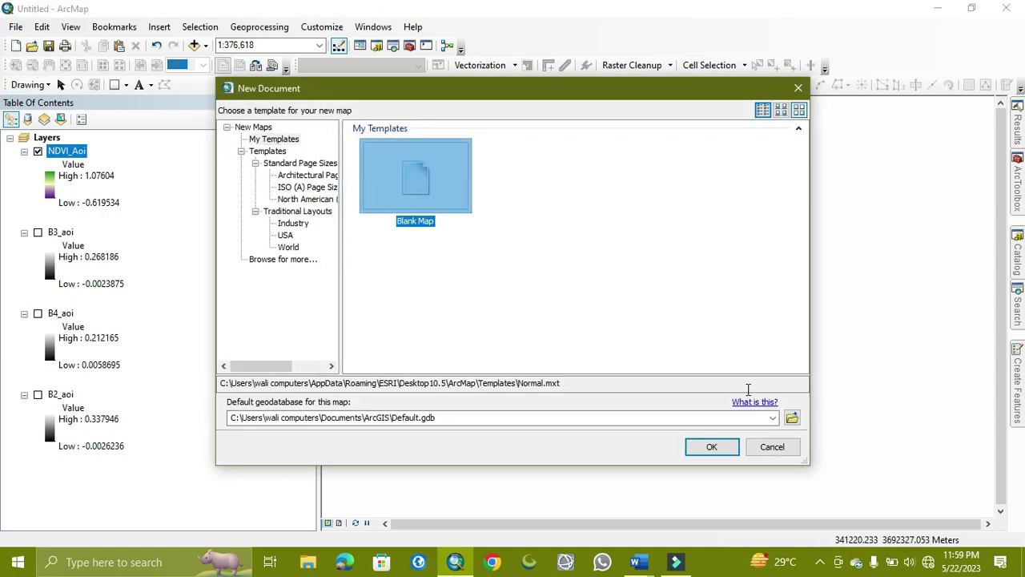
click(712, 444)
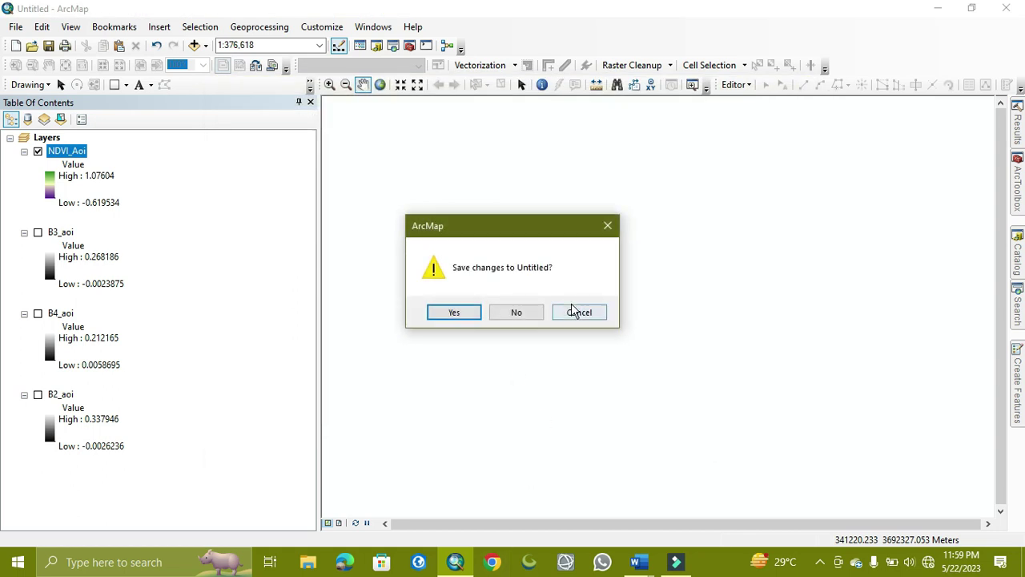
click(529, 312)
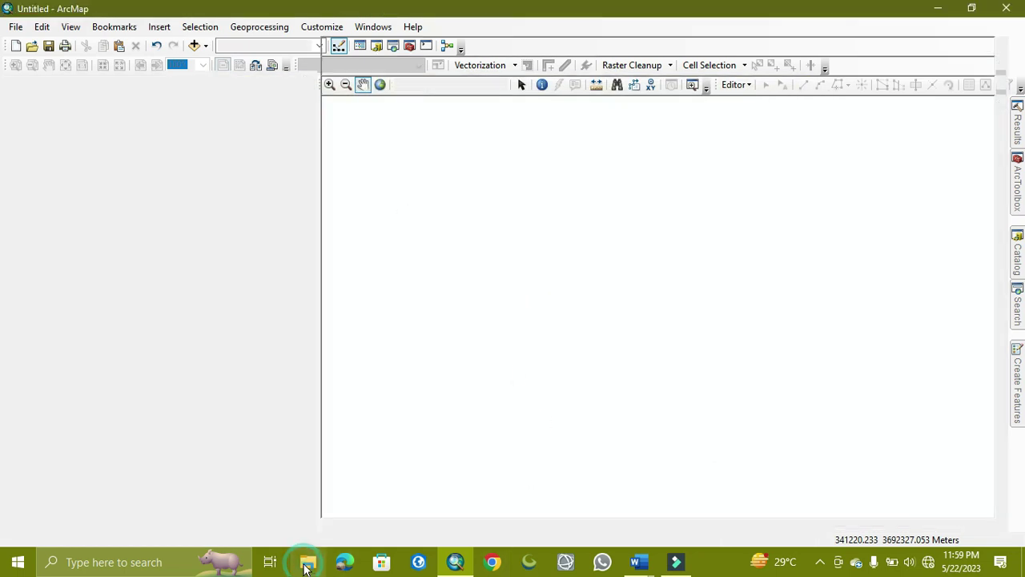
click(307, 565)
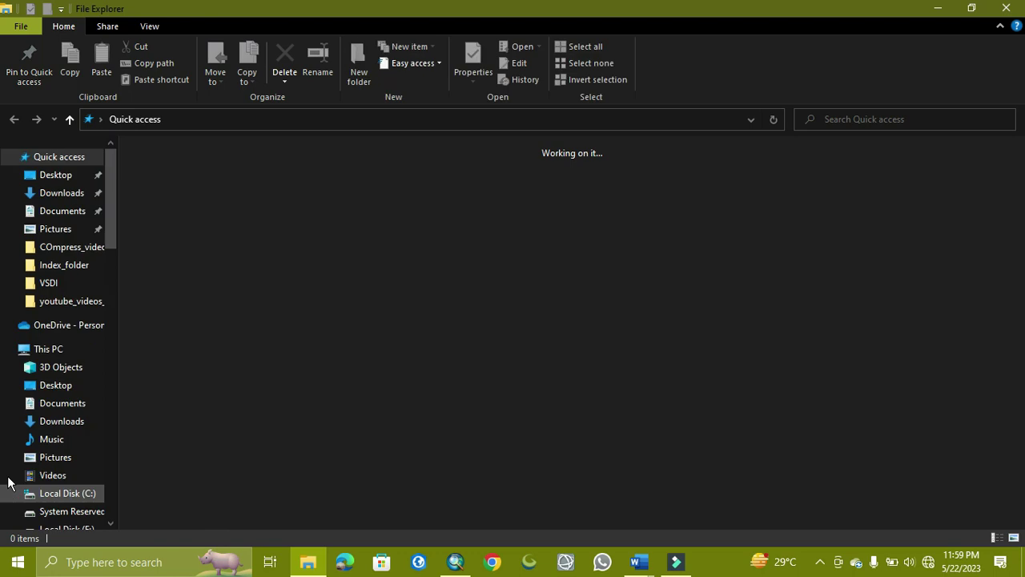
scroll(48, 449, down, 5)
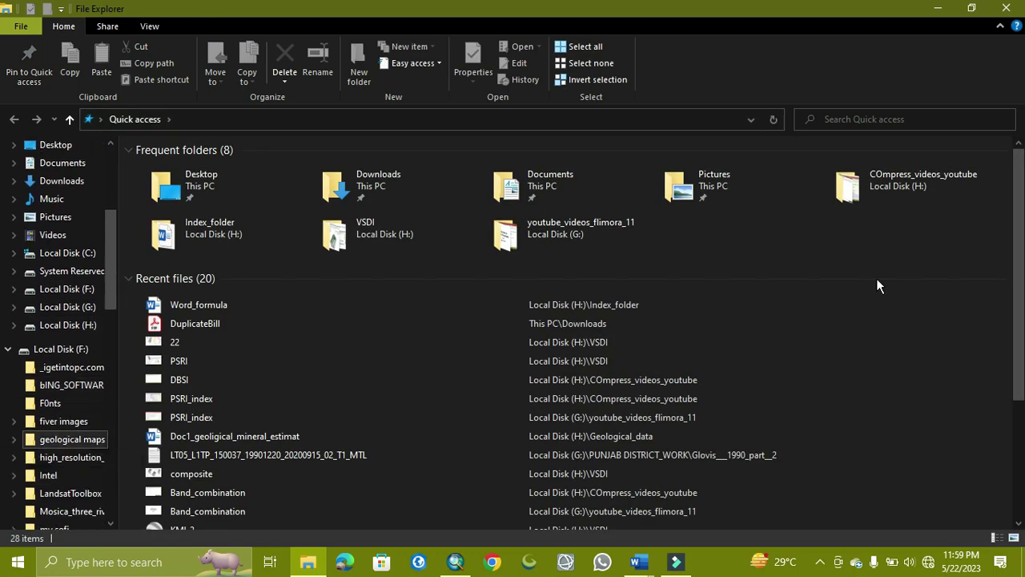
click(1007, 8)
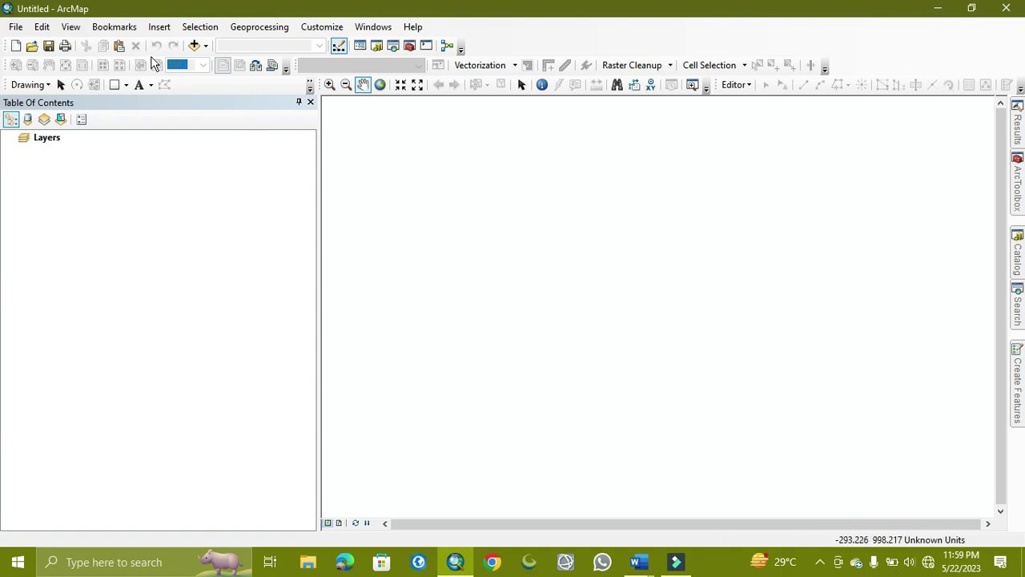
- Add NDVI_Aoi from TOA_Bands.gdb to the map, building pyramids for it
click(195, 46)
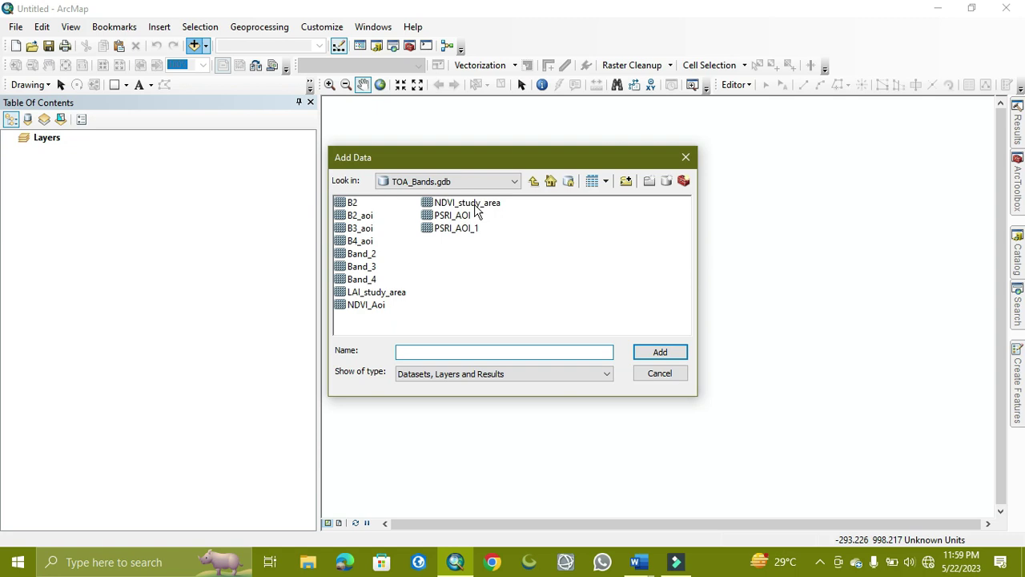
click(353, 306)
click(660, 352)
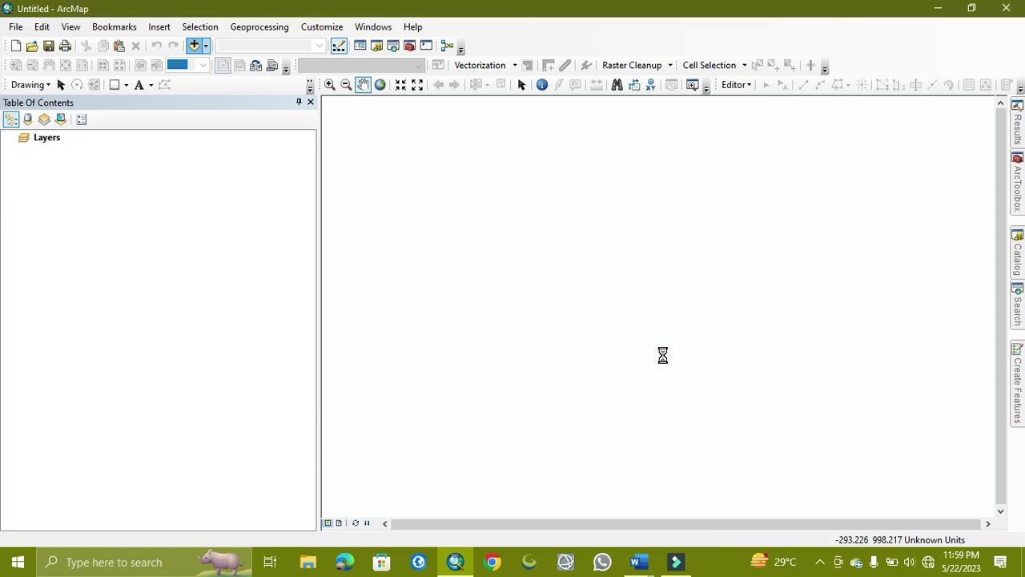
click(516, 260)
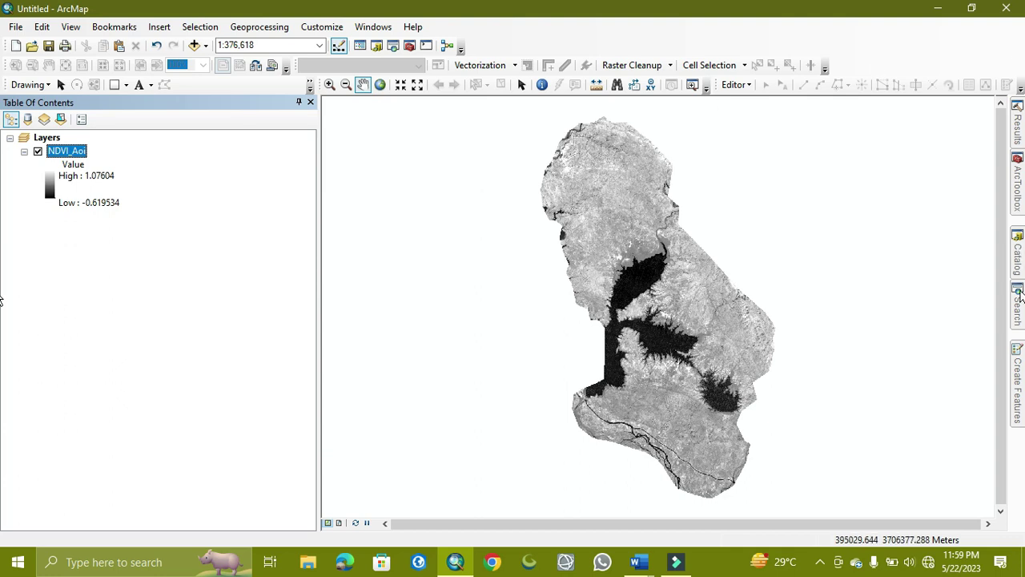
- Open Raster Calculator and enter "NDVI_Aoi" as the expression
mouse_move(1020, 302)
click(816, 256)
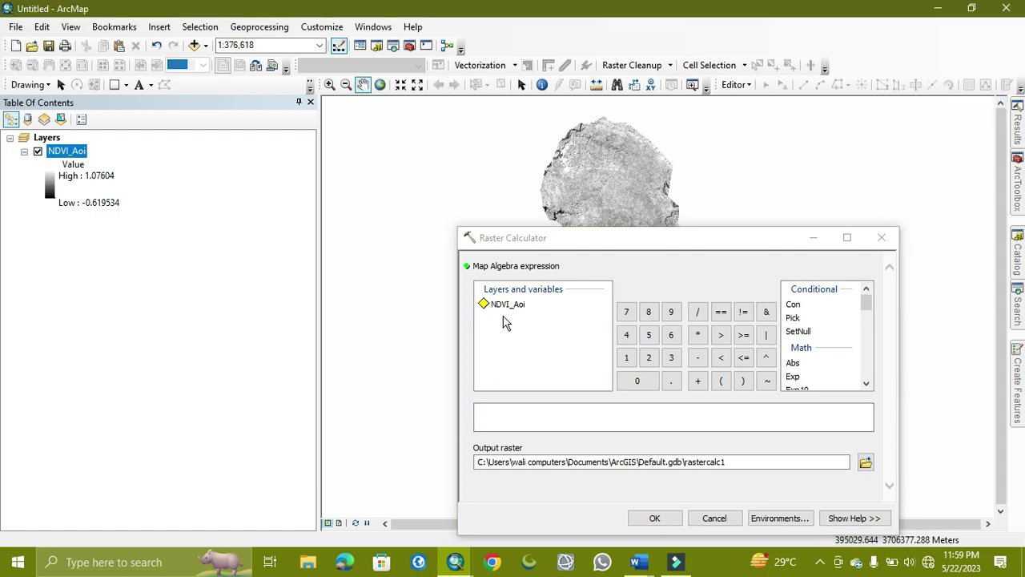
double_click(508, 309)
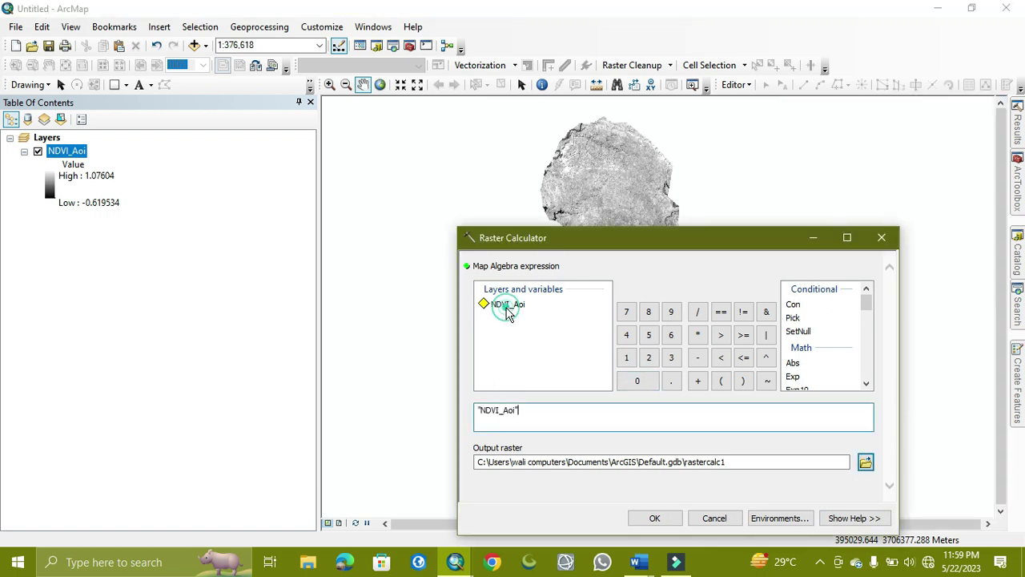
click(638, 561)
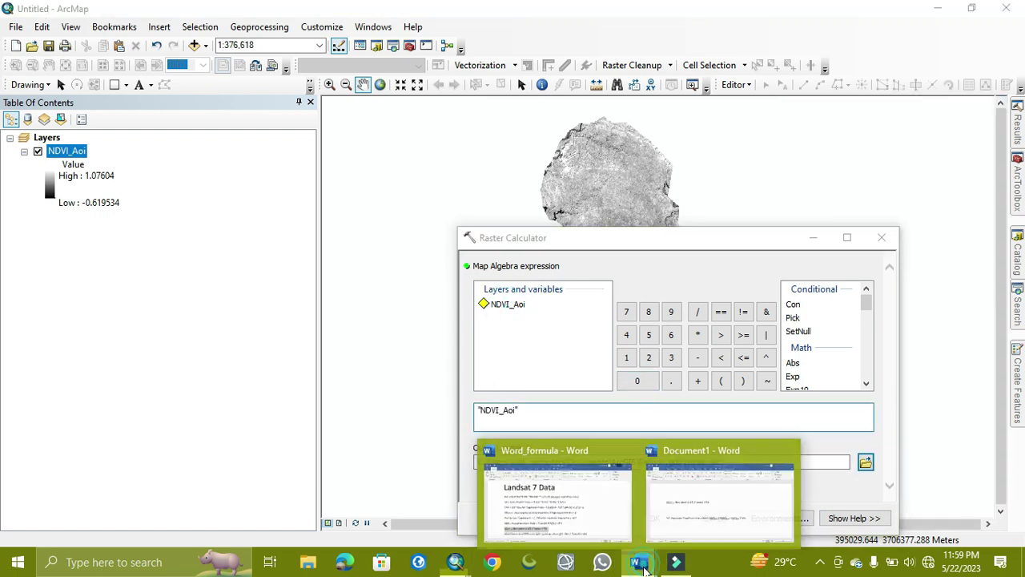
click(710, 495)
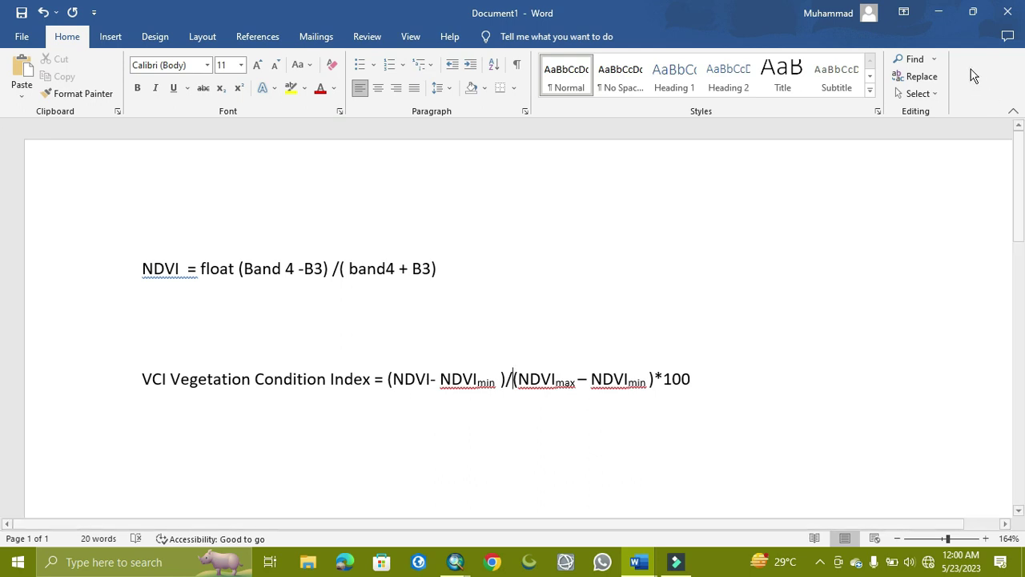
click(939, 13)
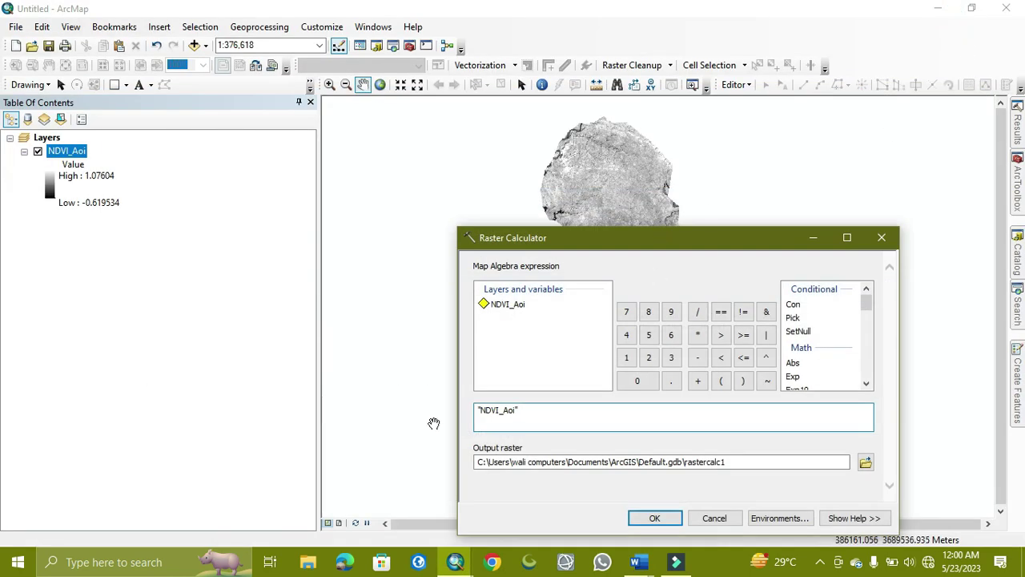
- Wrap NDVI_Aoi into the numerator so the expression reads ("NDVI_Aoi" + 0.6) /
click(477, 412)
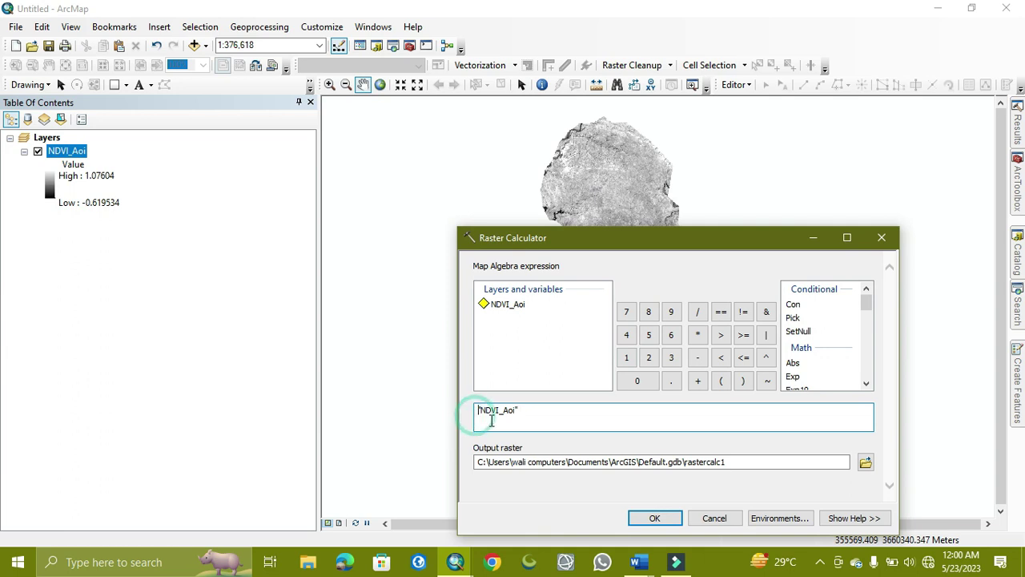
click(721, 380)
click(573, 430)
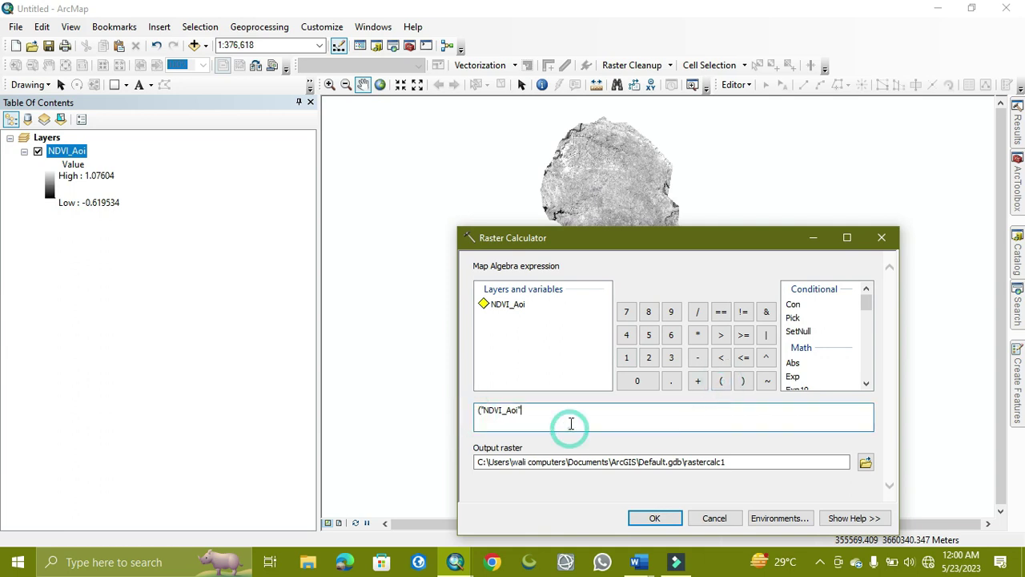
click(698, 358)
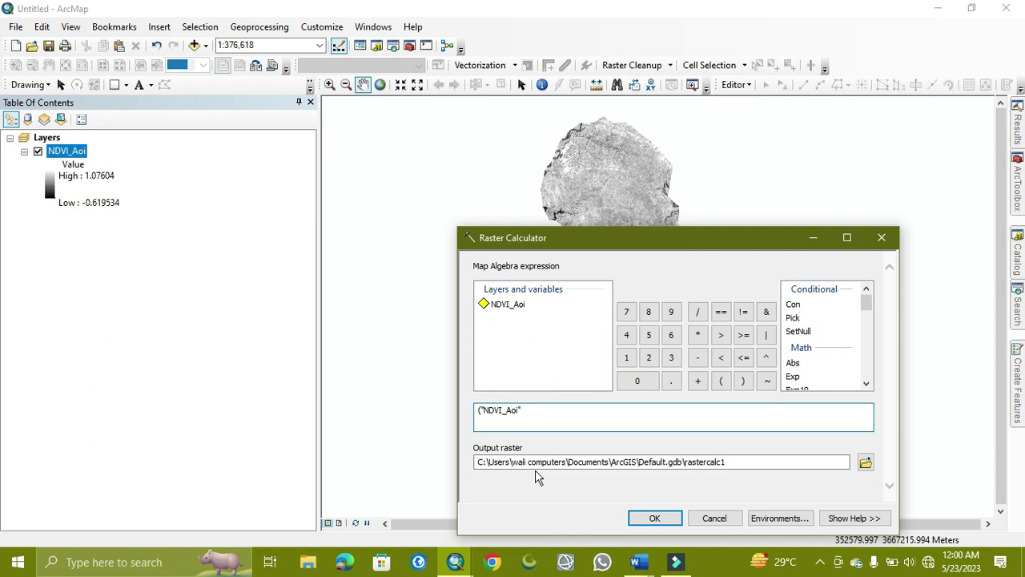
click(698, 380)
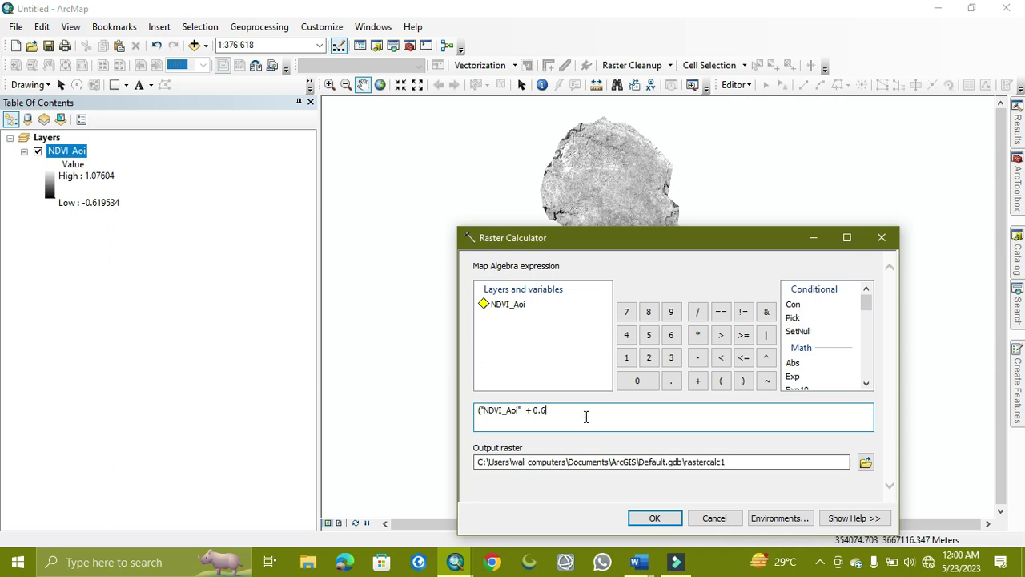
click(741, 381)
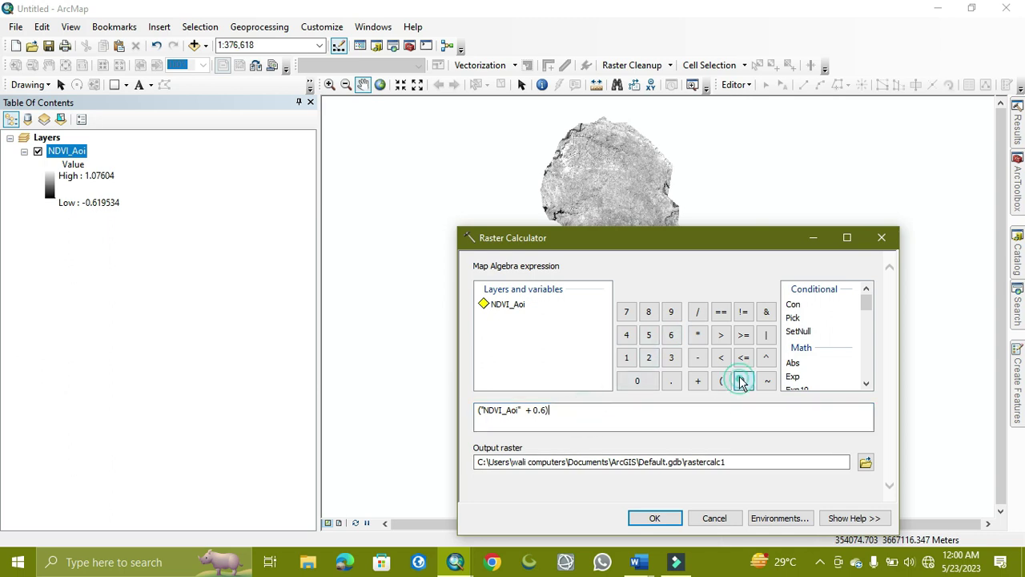
click(698, 312)
click(638, 562)
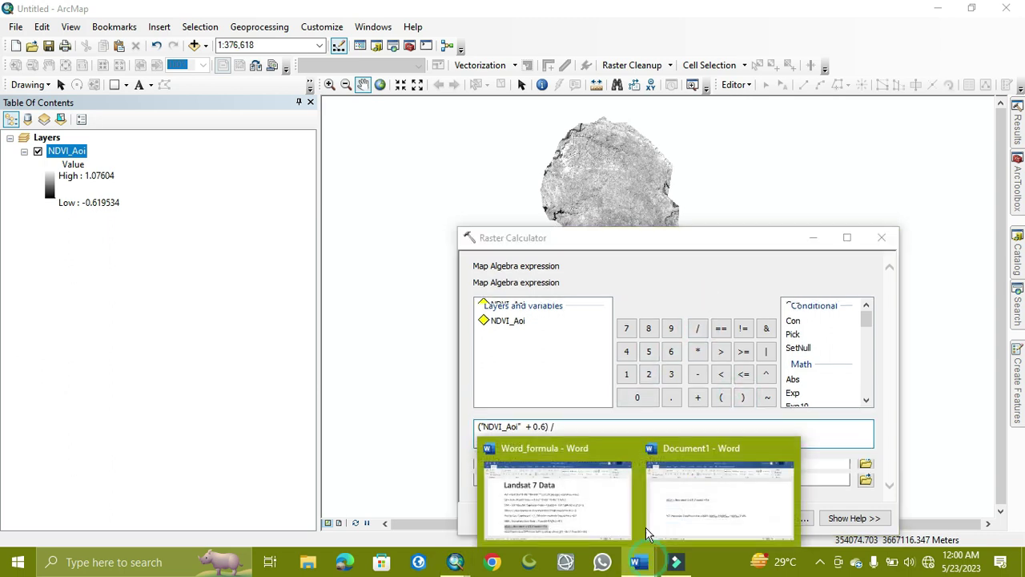
click(713, 508)
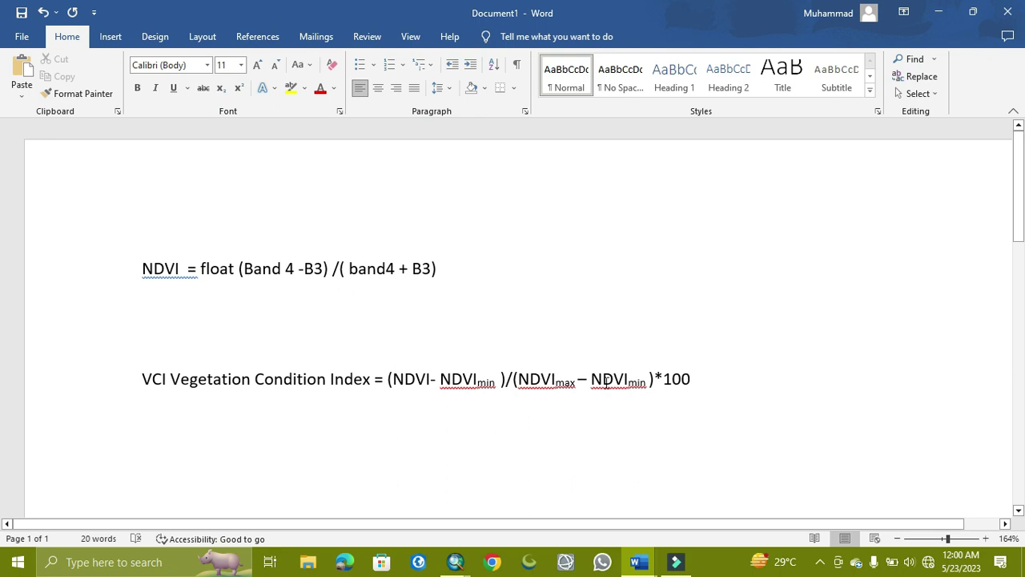
click(938, 12)
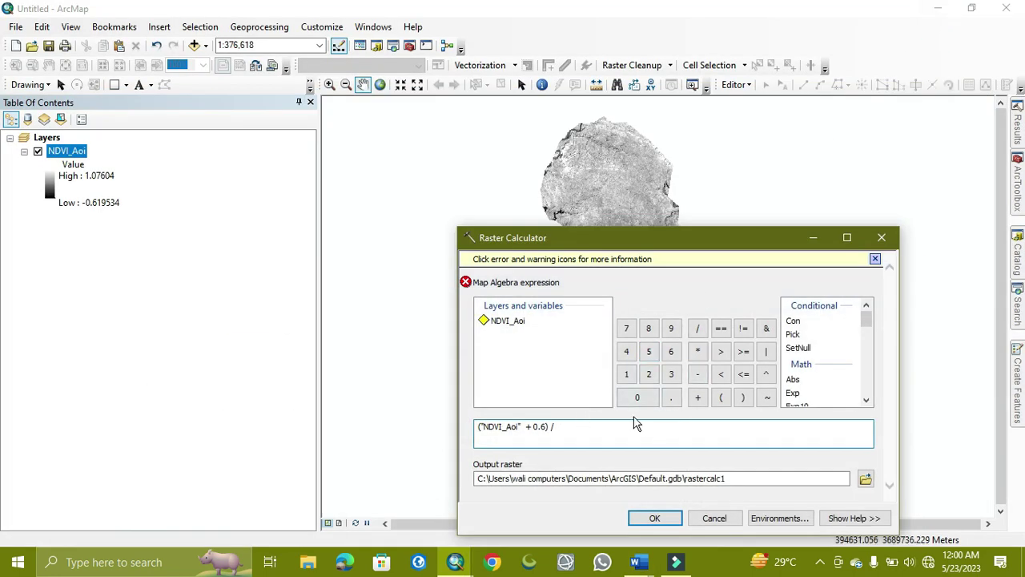
- Append "(1 +" to the Raster Calculator expression to start the denominator
click(721, 397)
click(627, 374)
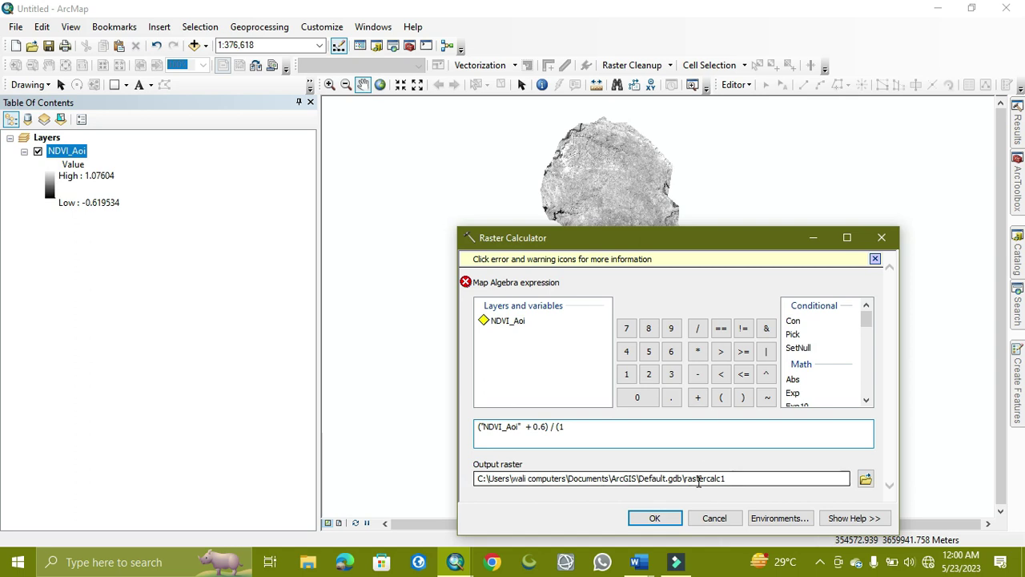
click(697, 398)
click(649, 564)
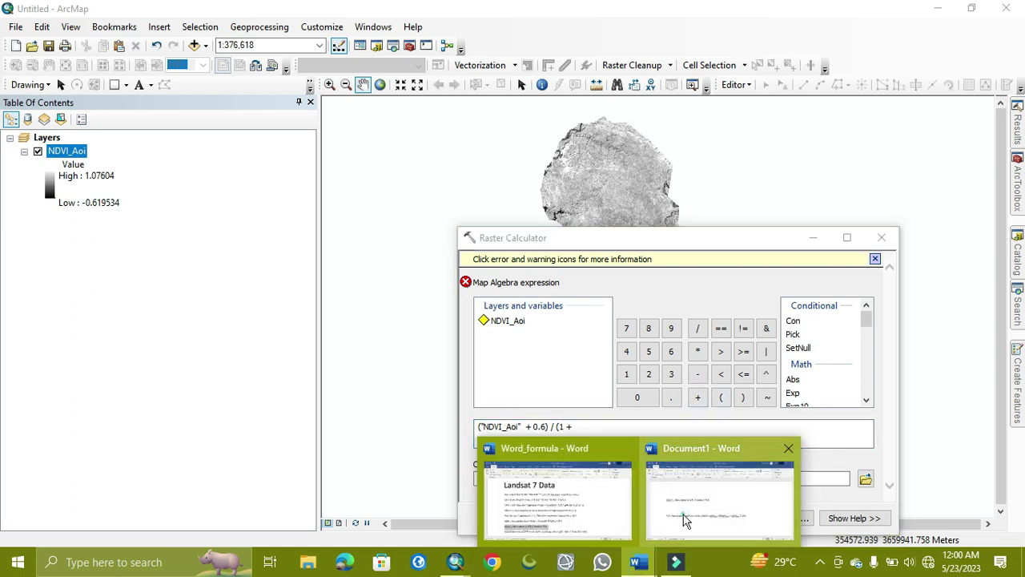
click(683, 519)
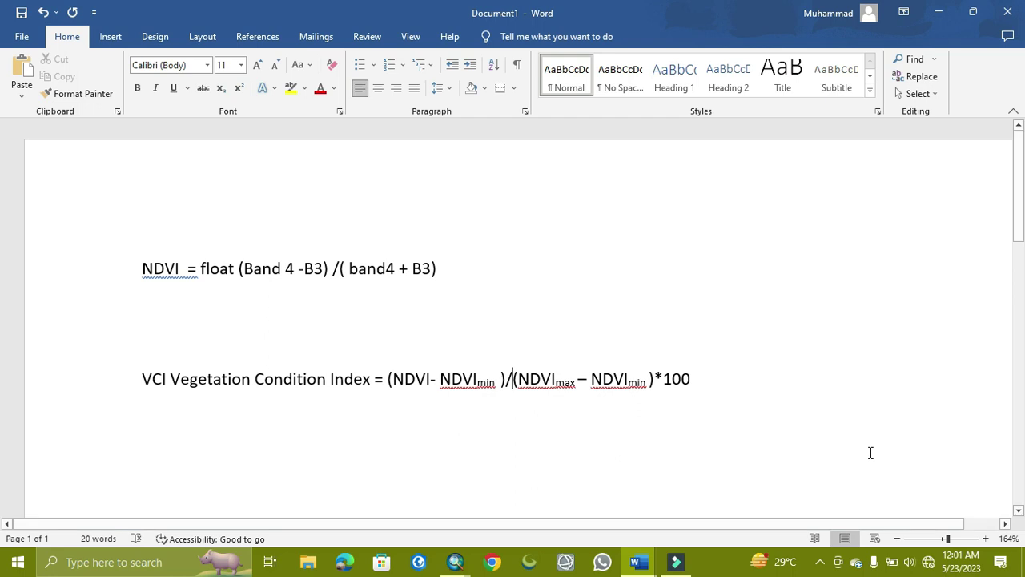
click(938, 12)
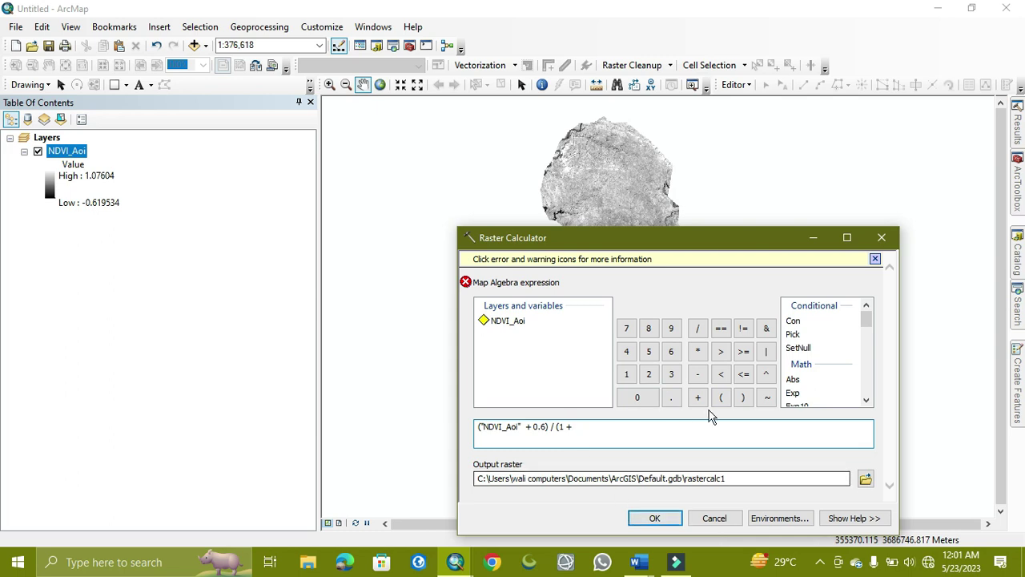
- Finish the expression as ("NDVI_Aoi" + 0.6) / (1 + 0.6) * 100 using the keypad
click(639, 398)
click(669, 397)
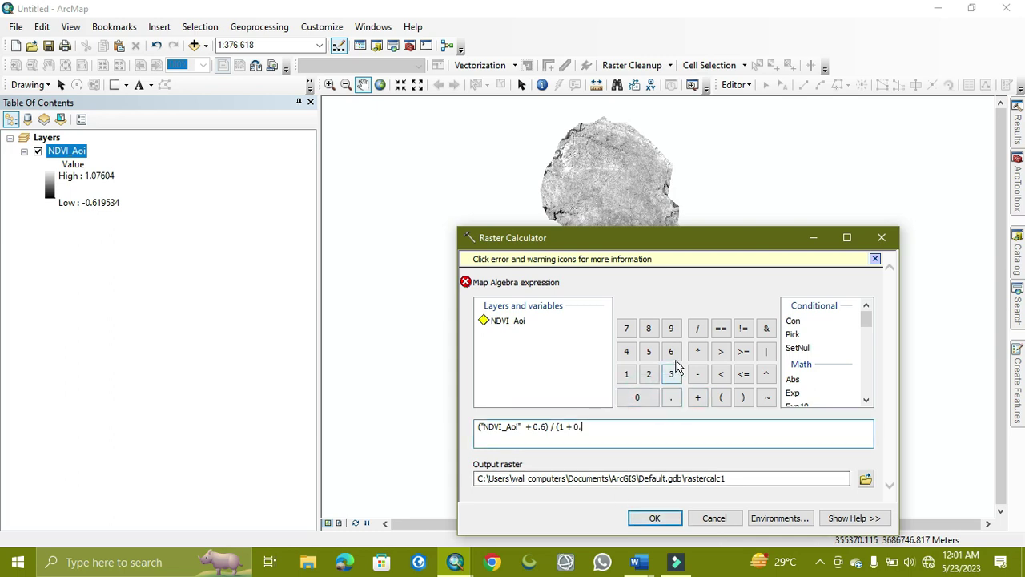
click(672, 356)
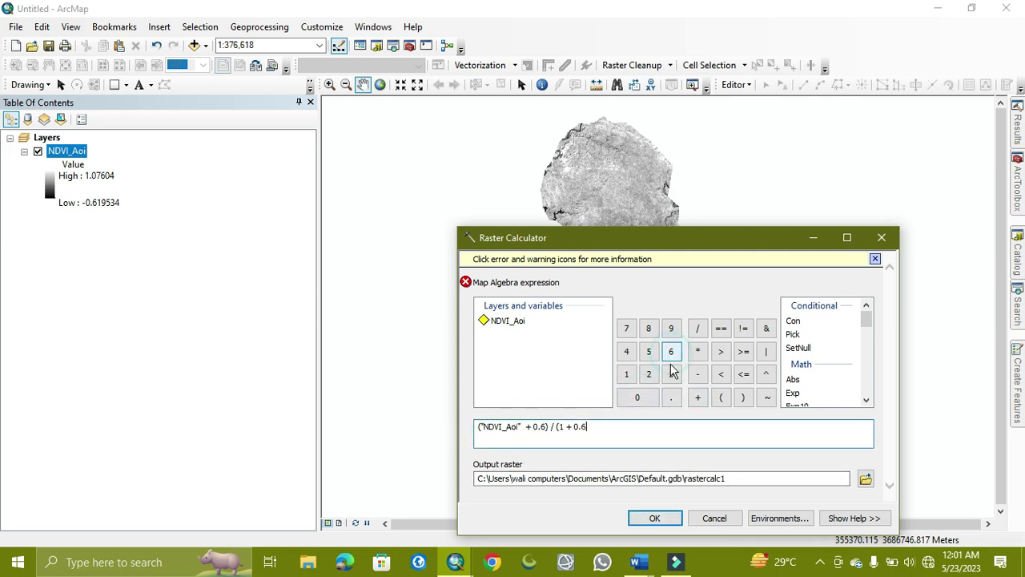
click(742, 397)
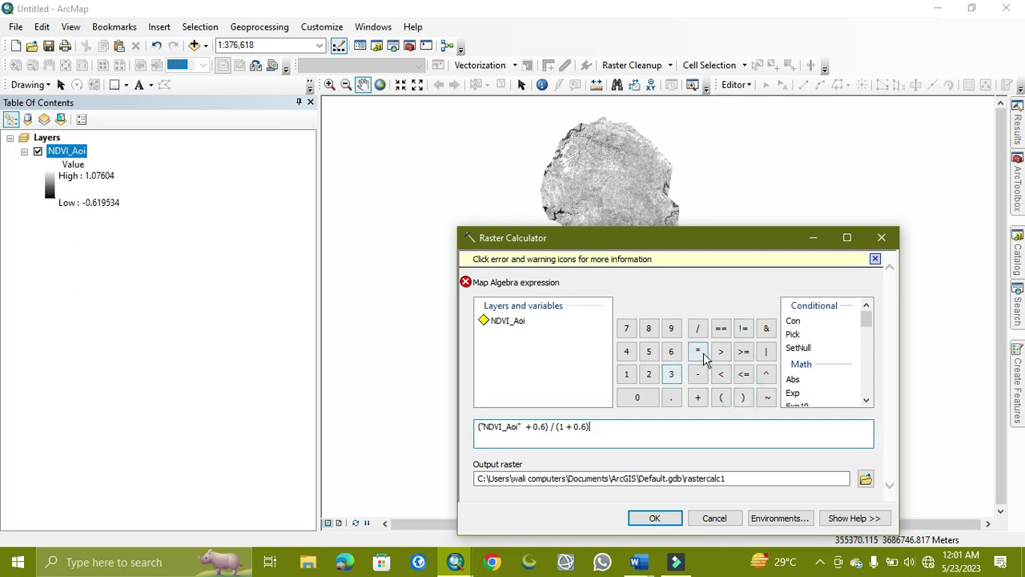
click(702, 356)
click(637, 395)
click(637, 395)
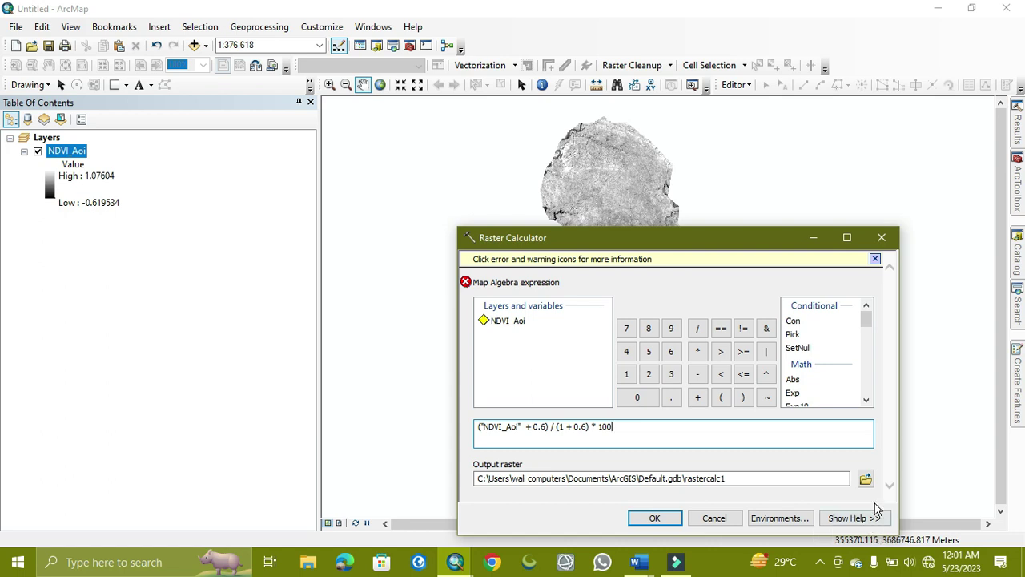
- Save the output raster as VCI_AOI in TOA_Bands.gdb and run the calculation
click(867, 477)
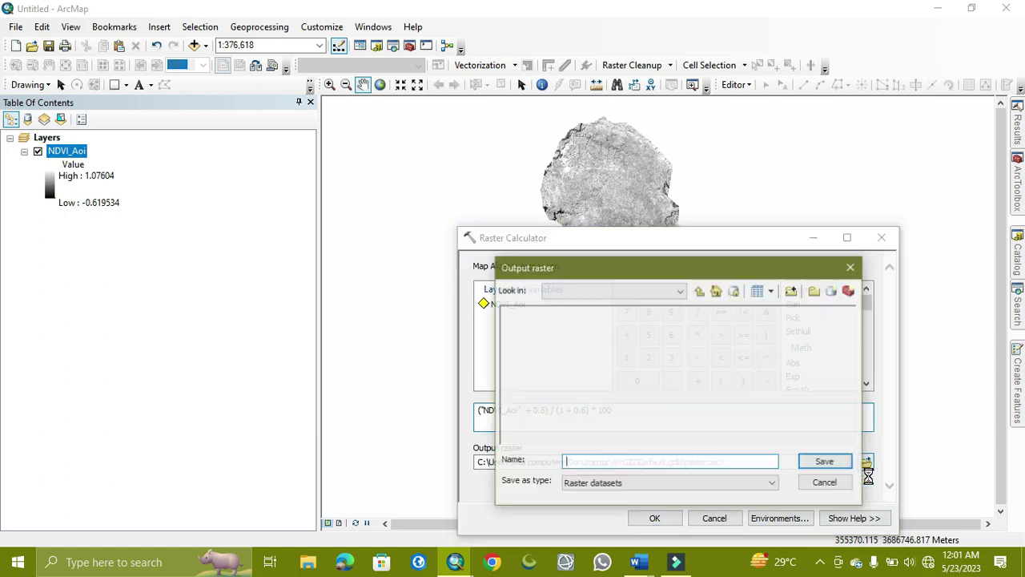
click(600, 465)
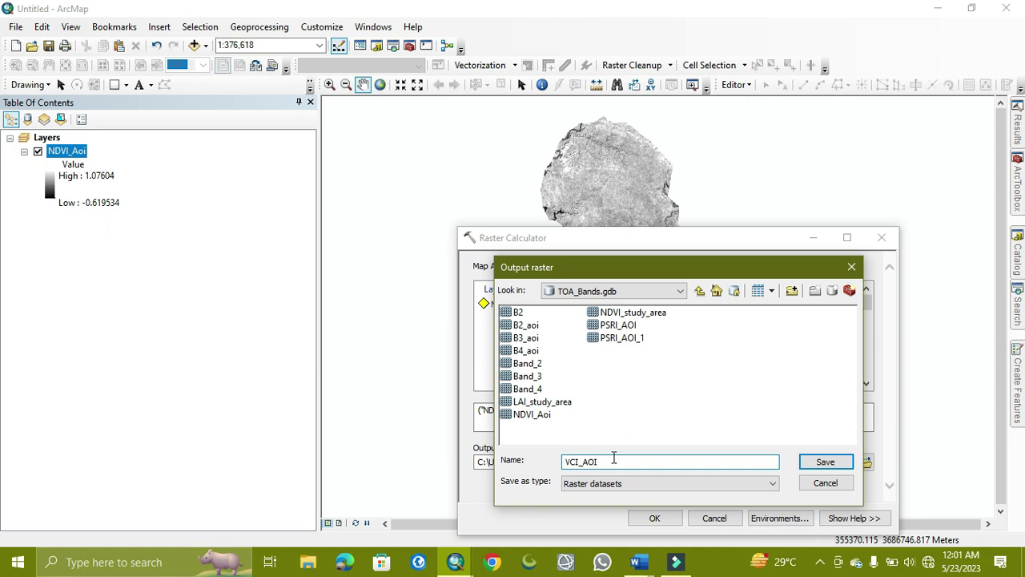
text(VCI_AOI)
click(822, 462)
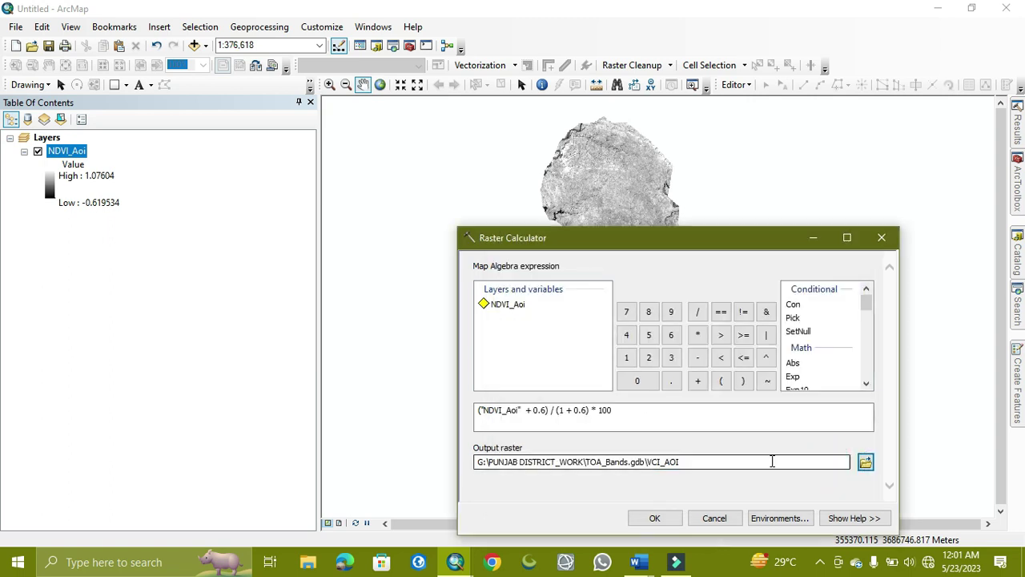
click(657, 519)
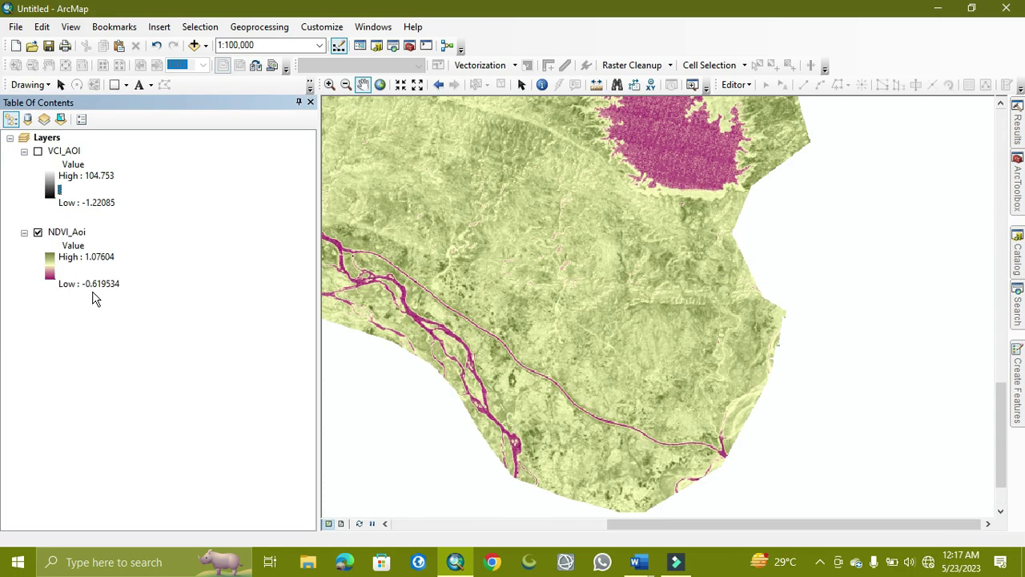
- Turn on the VCI_AOI layer and recolour it with the pink-to-green color ramp
click(38, 151)
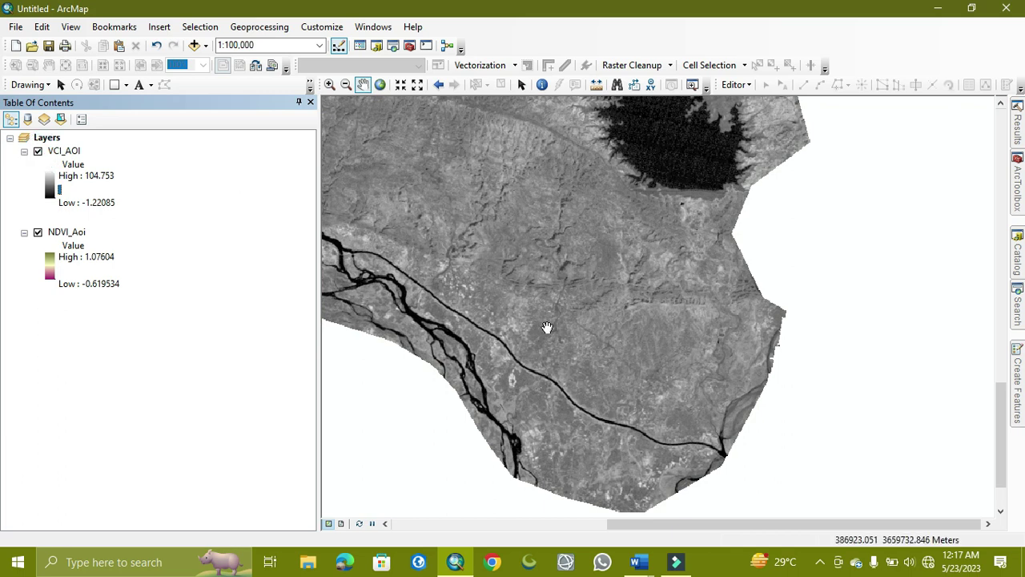
drag(522, 292, 588, 377)
click(53, 185)
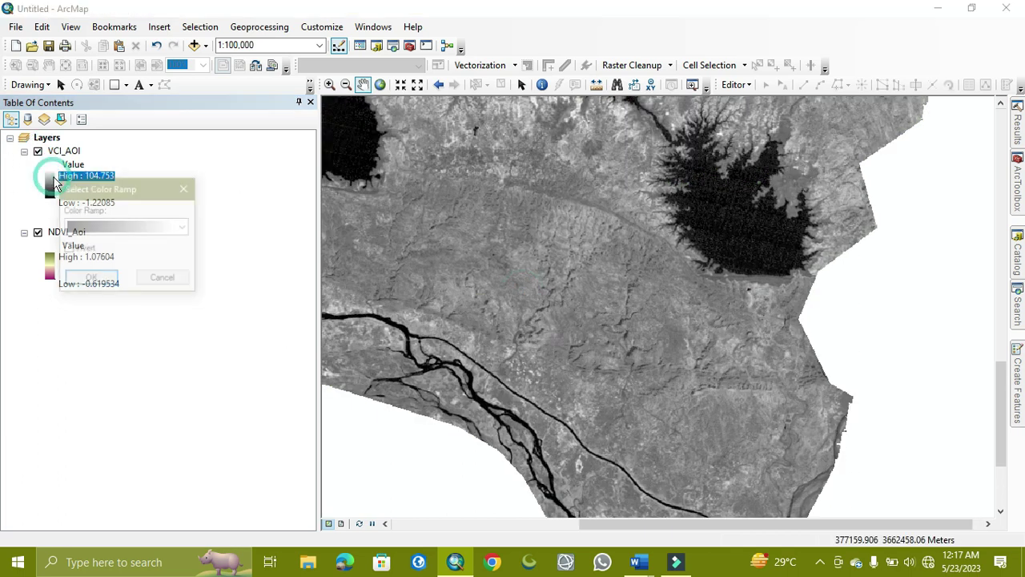
click(182, 224)
scroll(101, 290, up, 1)
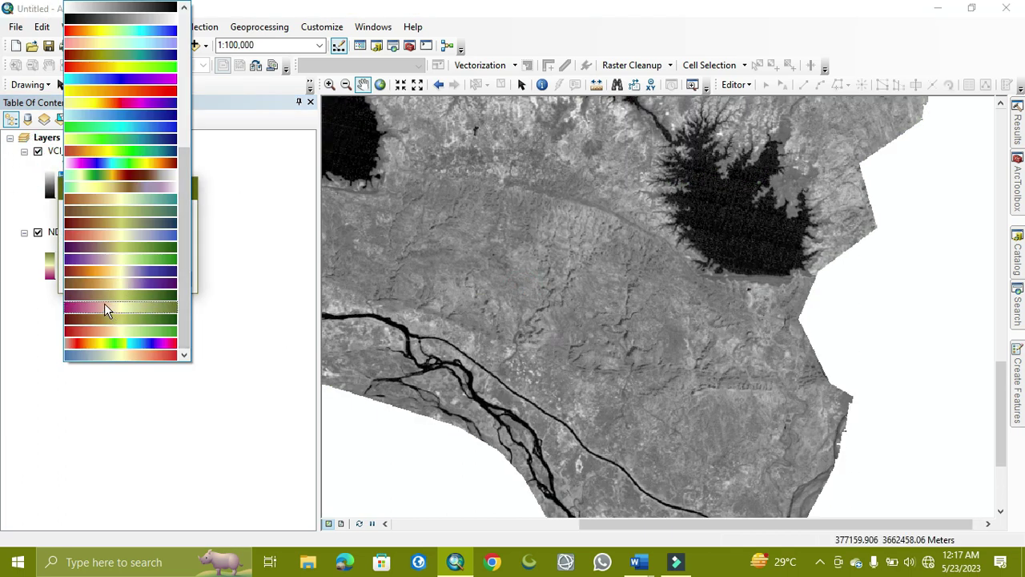
click(104, 303)
click(93, 284)
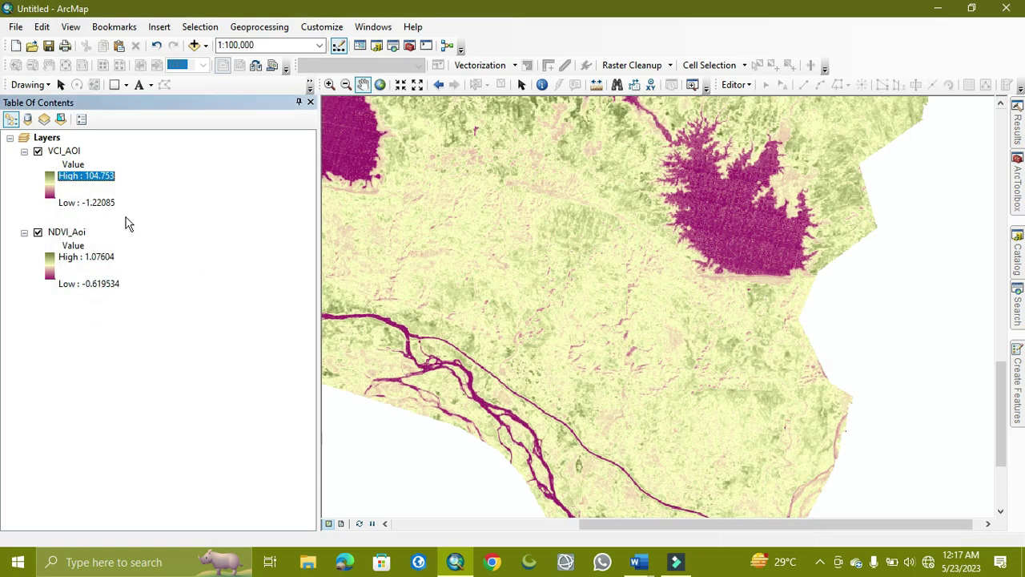
- Pan and zoom around VCI_AOI, centring the large lake and the northern and western areas
scroll(597, 229, down, 1)
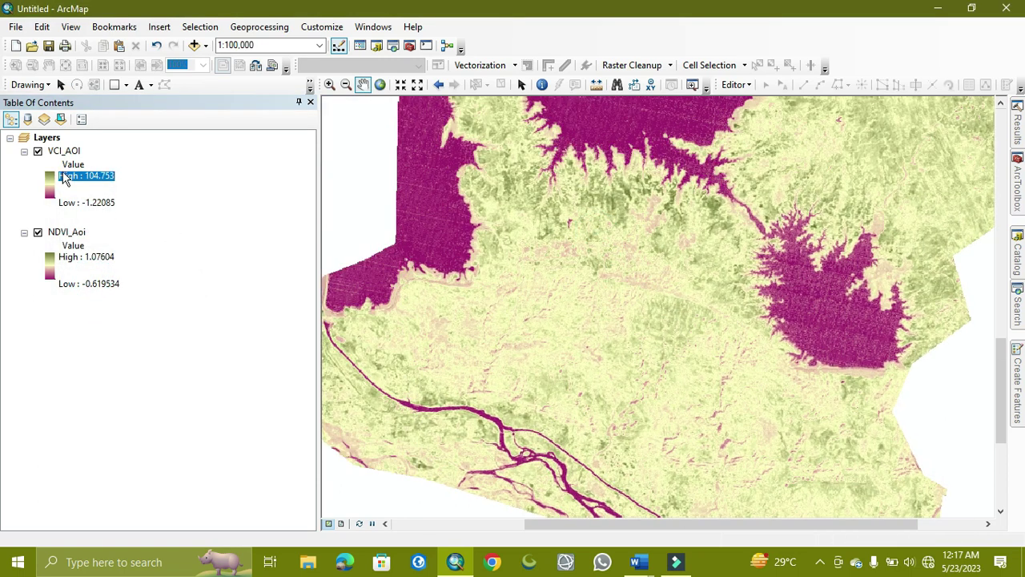
scroll(518, 334, up, 2)
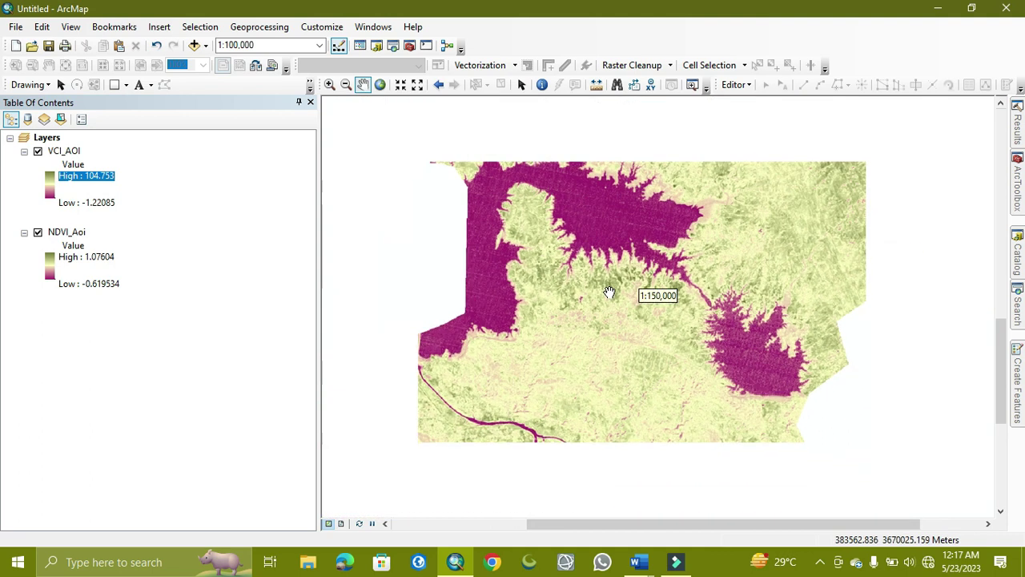
drag(609, 292, 584, 396)
drag(526, 196, 549, 353)
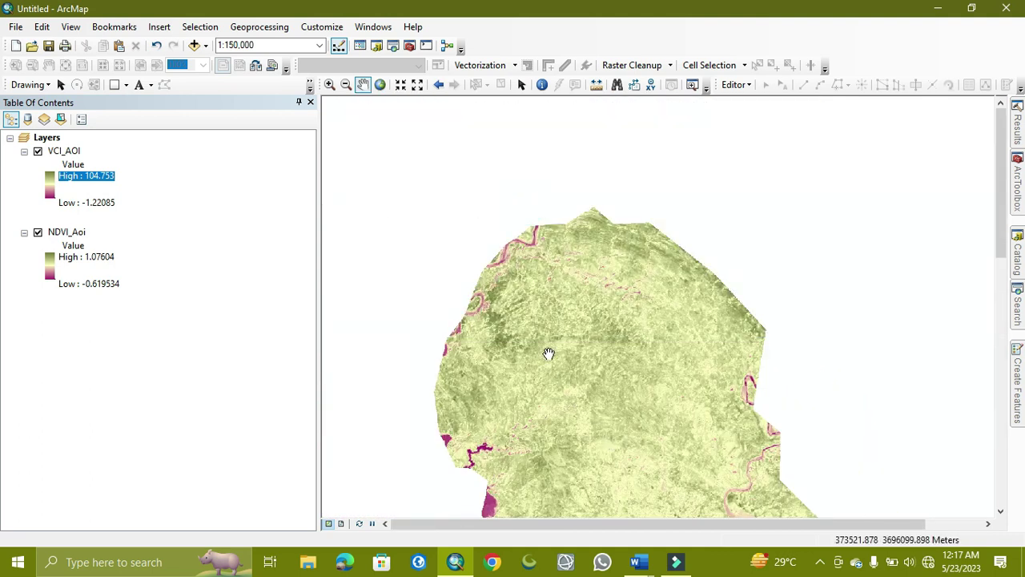
drag(648, 360, 575, 335)
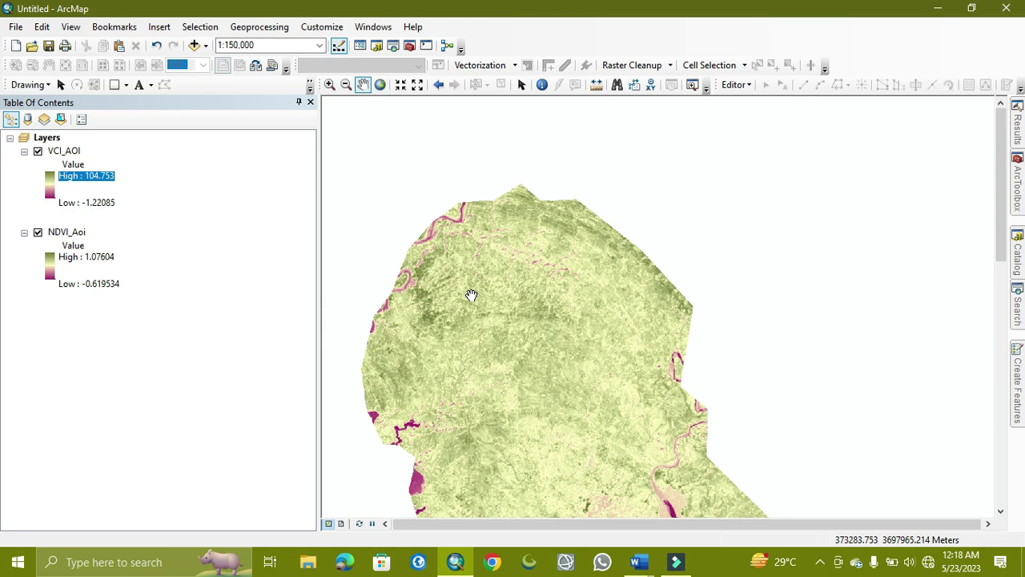
drag(345, 388, 445, 244)
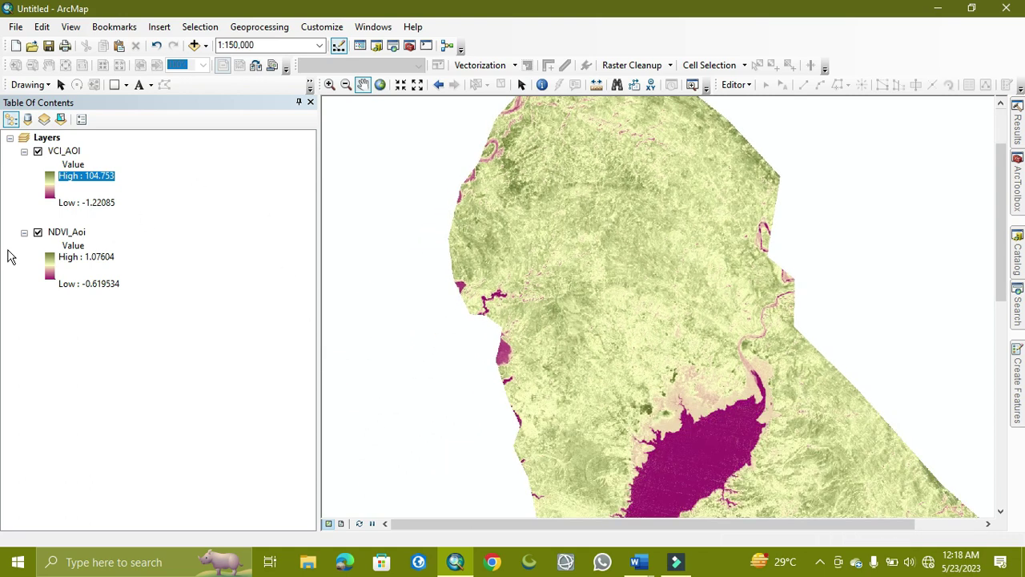
- Hide VCI_AOI and pan across the southern area to view NDVI_Aoi beneath
click(38, 152)
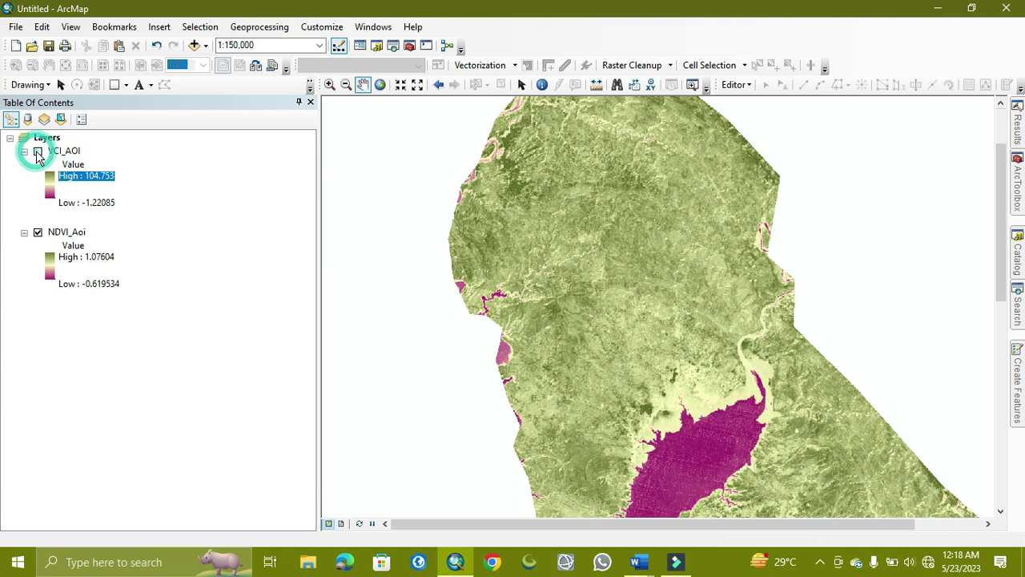
drag(579, 380, 487, 284)
drag(691, 394, 610, 266)
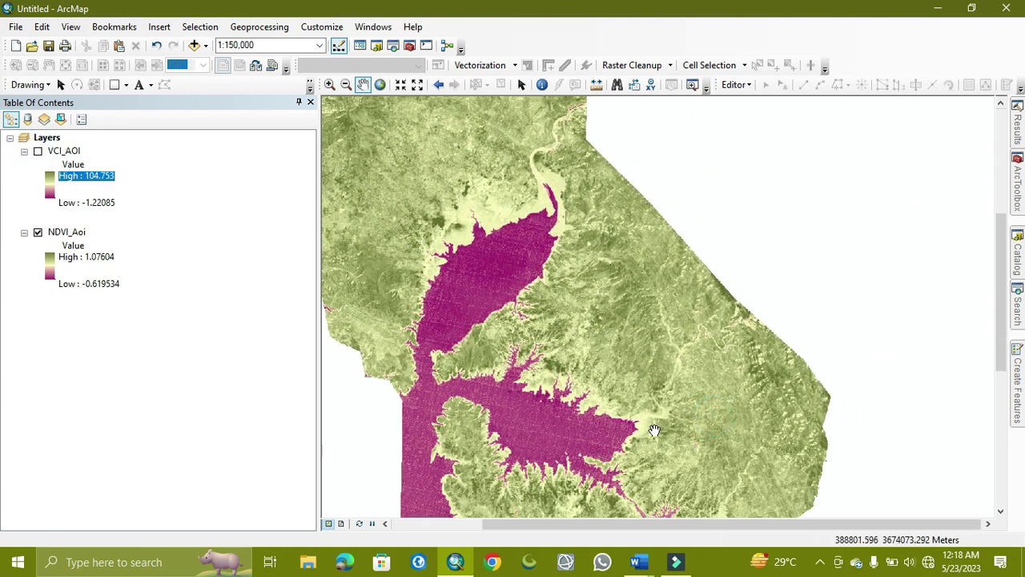
drag(648, 425, 641, 356)
drag(710, 407, 686, 362)
drag(556, 428, 632, 347)
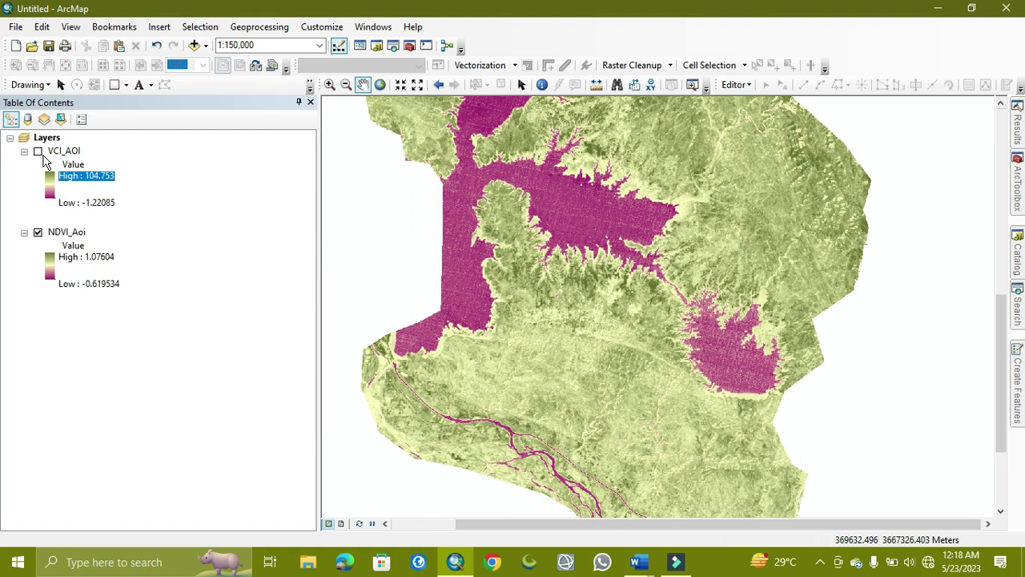
- Show VCI_AOI again and zoom out to see the whole area of interest
click(38, 151)
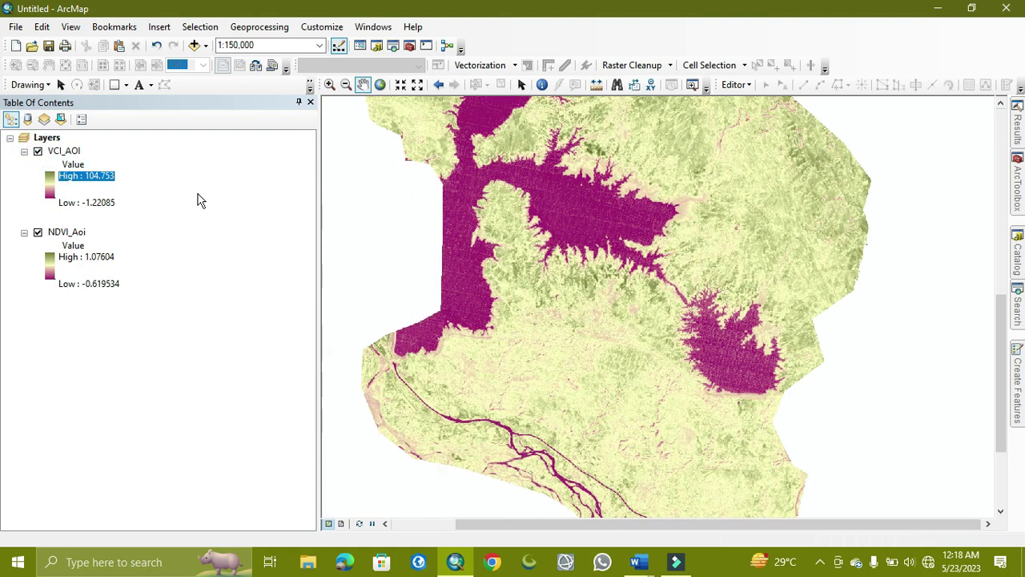
drag(570, 200, 574, 354)
scroll(609, 365, up, 2)
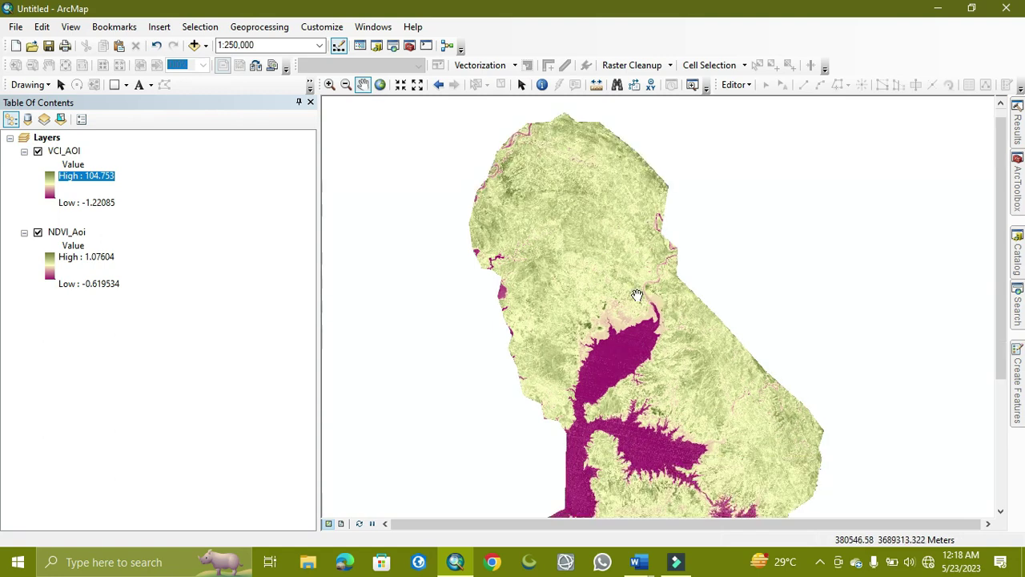
drag(631, 326, 613, 290)
scroll(613, 290, up, 2)
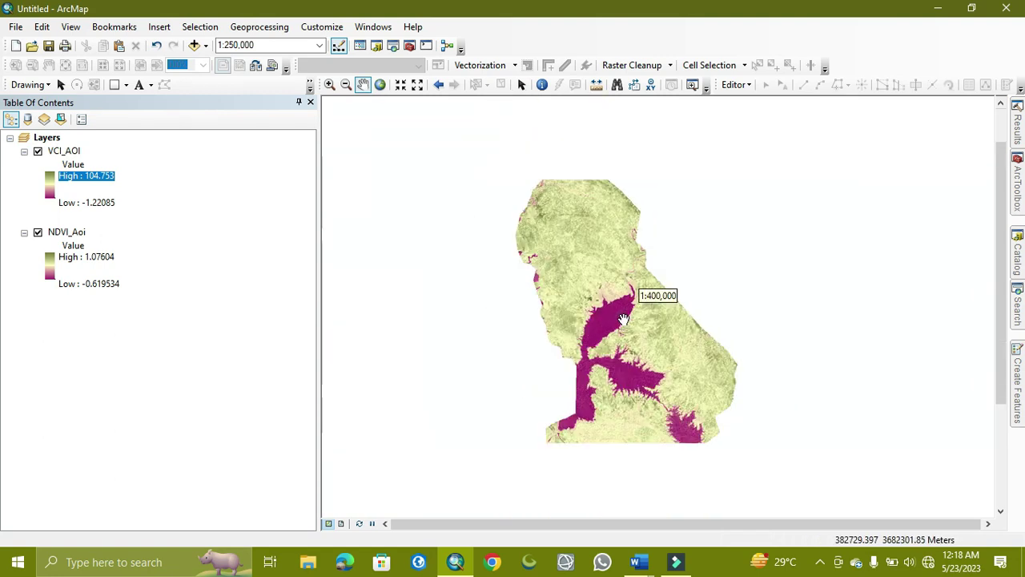